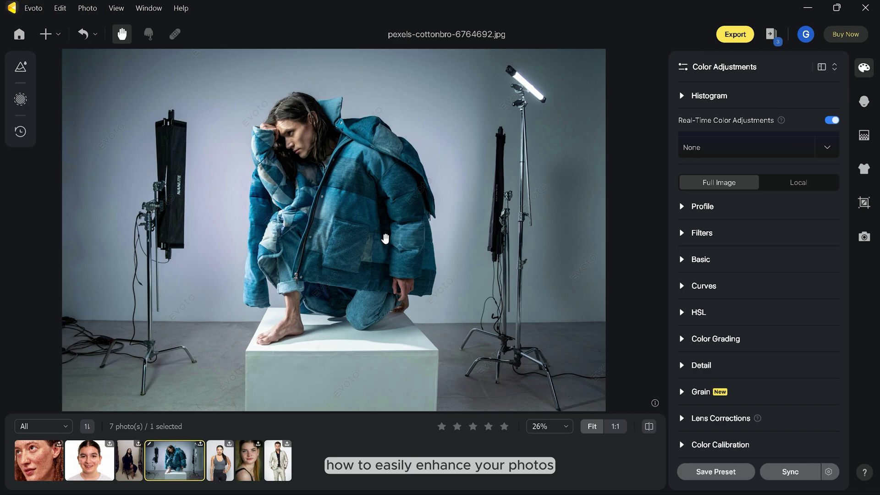
Select all seven photos, then select only the denim-jacket photo.
key(ctrl+a)
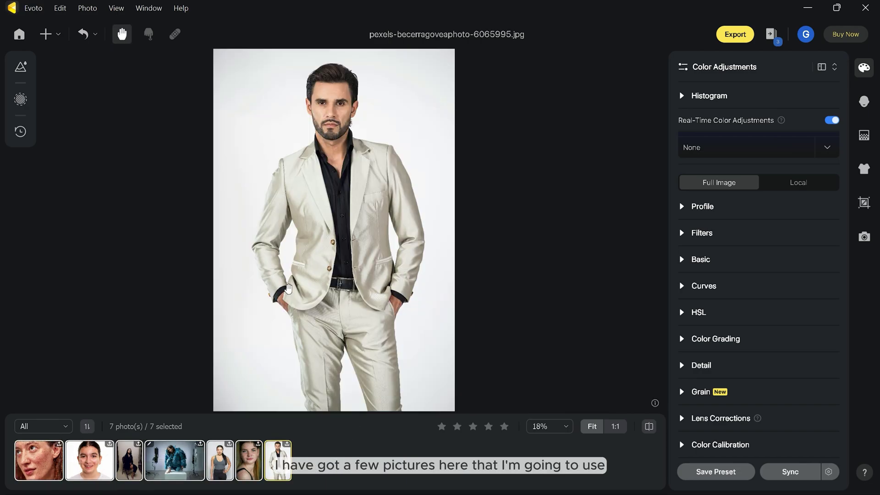
click(175, 460)
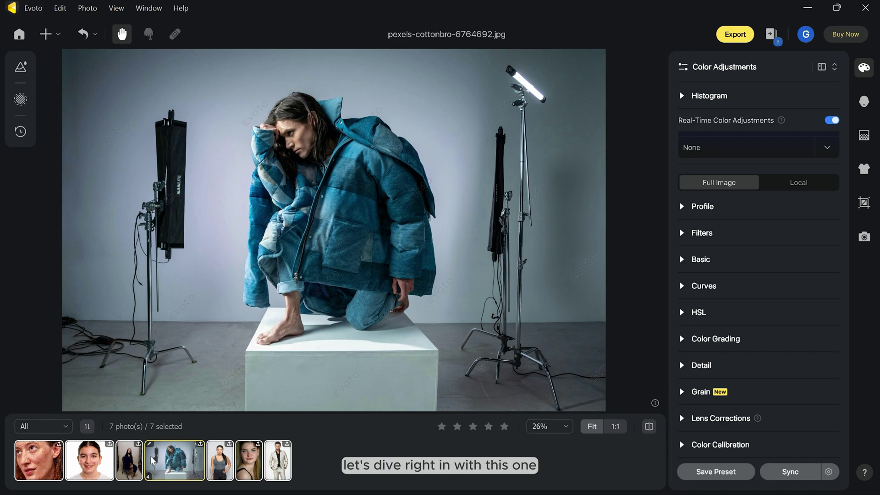
click(188, 468)
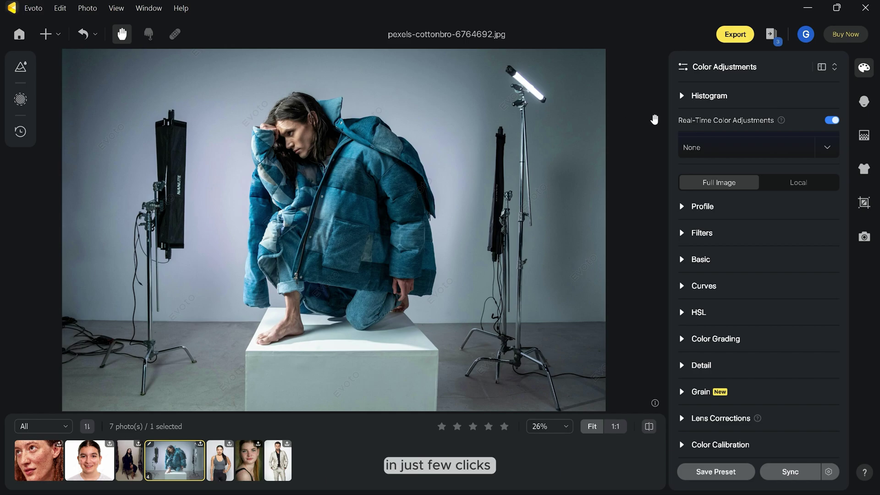
Erase the denim-jacket photo's light stands with Distractions Removal and compare against the original.
click(864, 135)
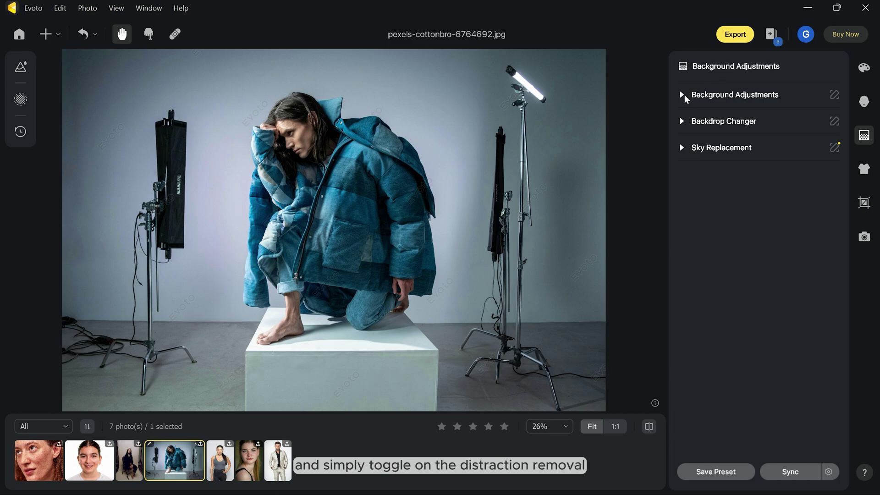
click(683, 96)
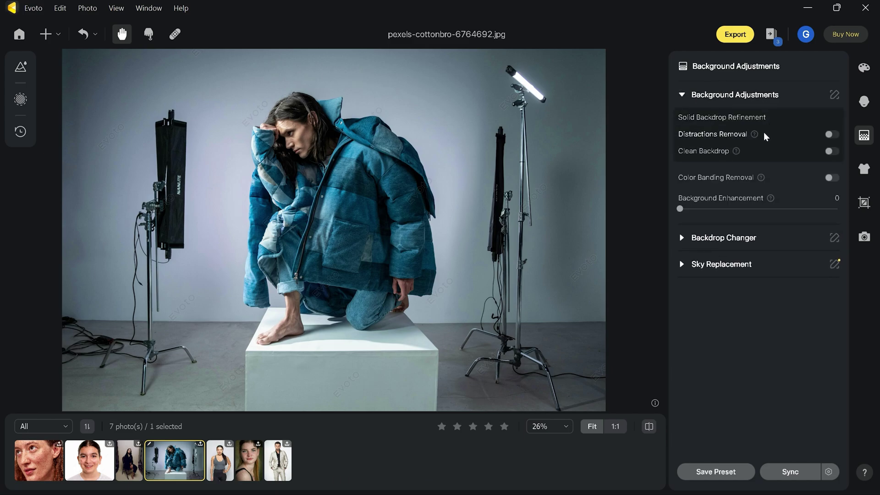
click(831, 135)
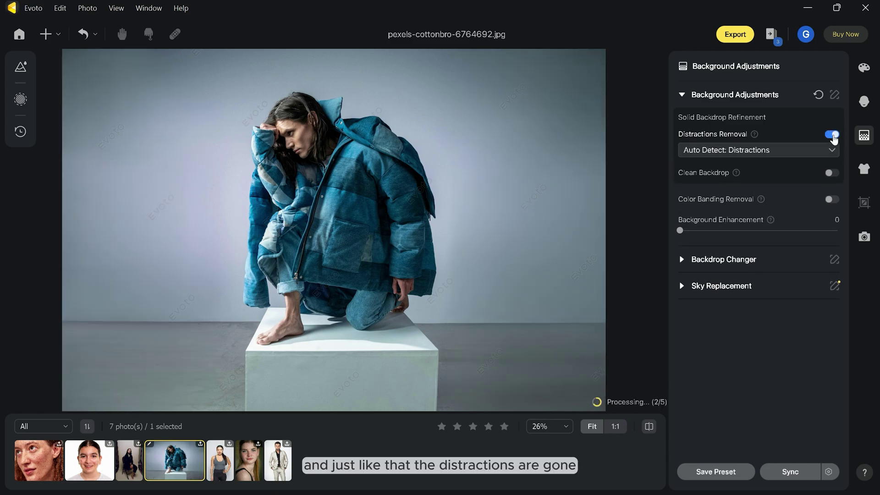
click(648, 428)
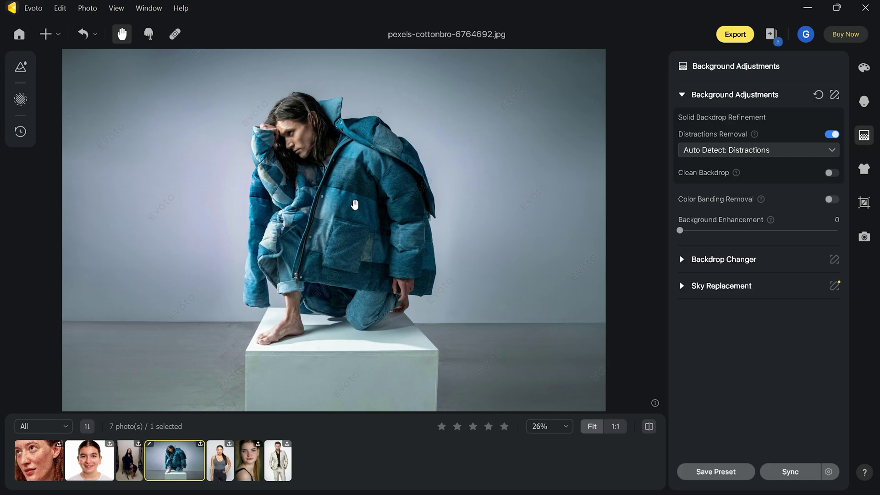
click(129, 459)
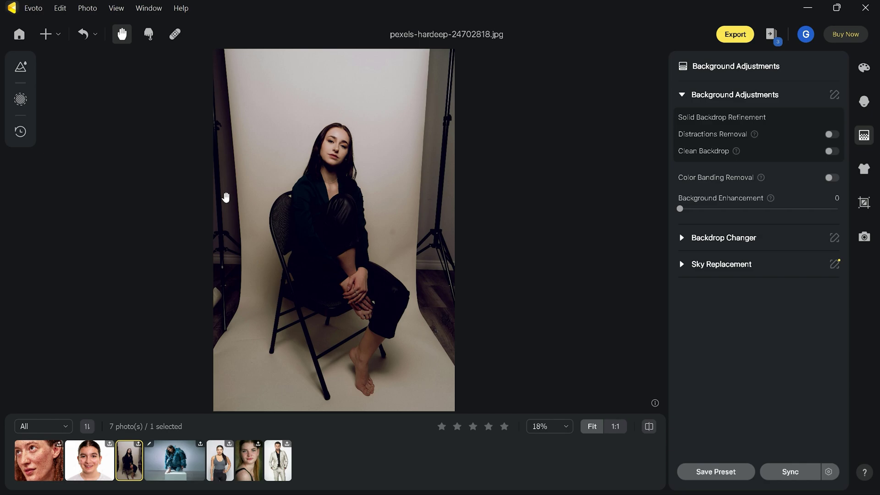
Erase the seated woman's light stands with Distractions Removal and compare before and after.
click(831, 135)
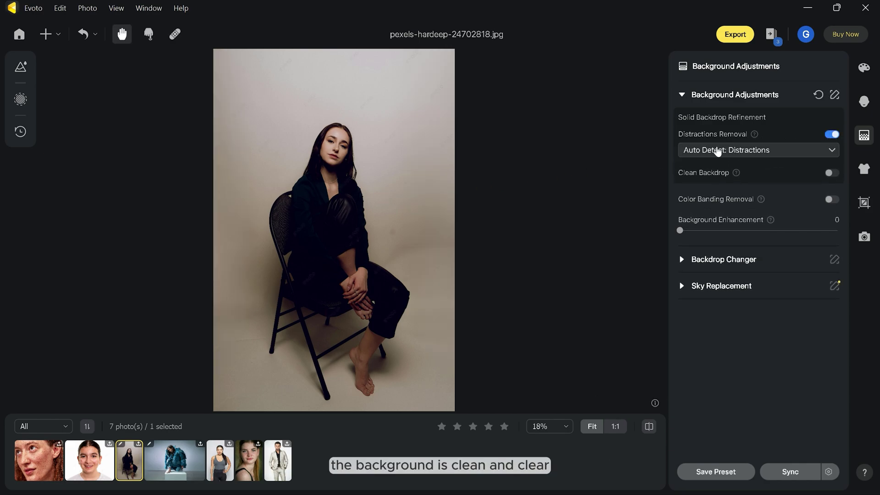
click(649, 426)
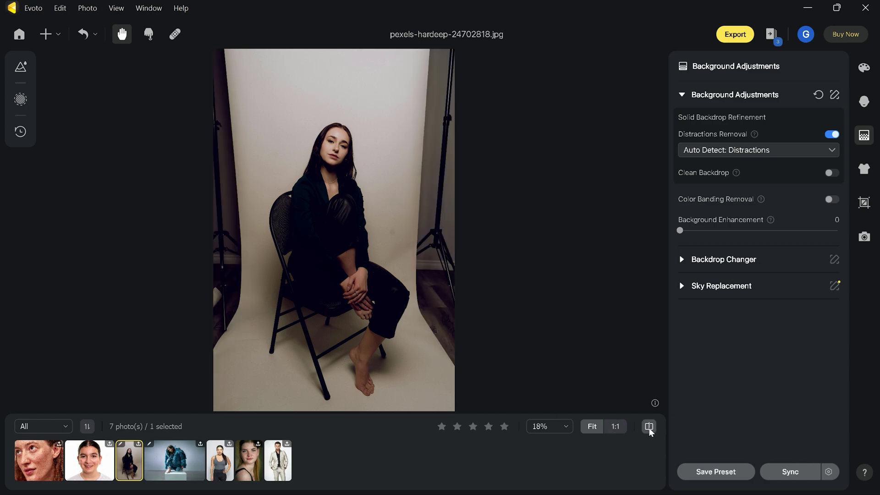
click(649, 430)
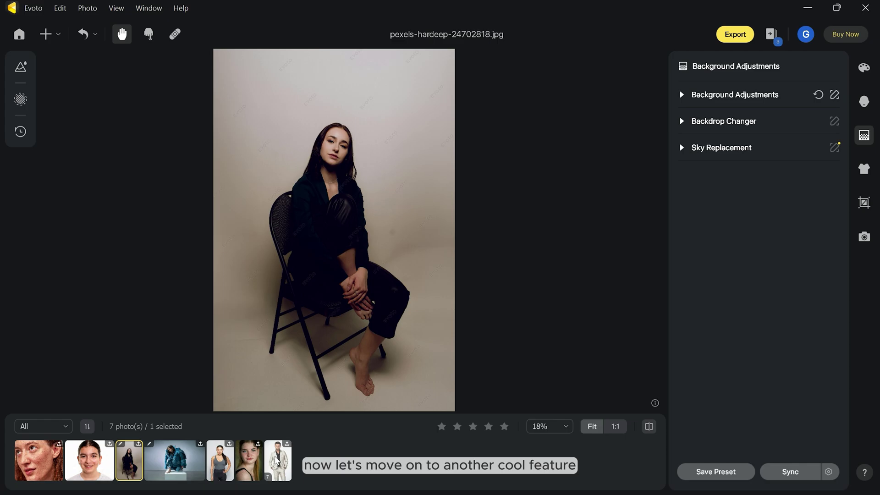
click(278, 459)
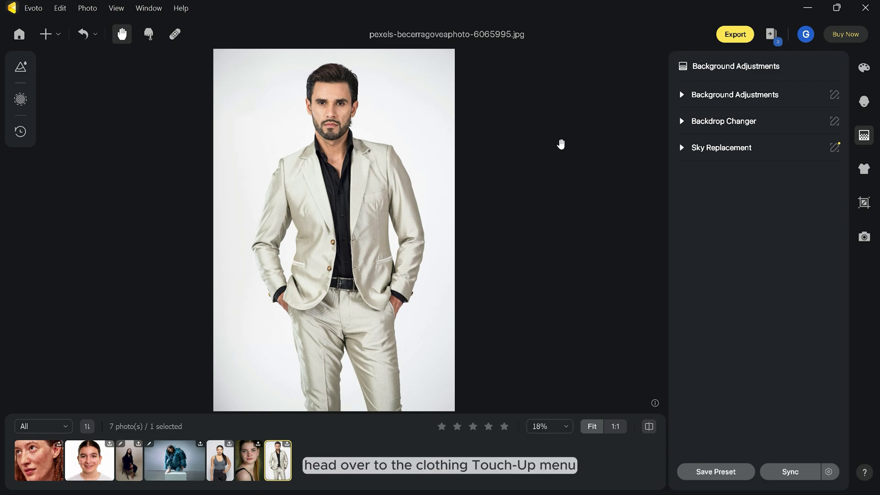
Set De-wrinkle Clothing to 100 on the man's suit and compare before and after.
click(864, 169)
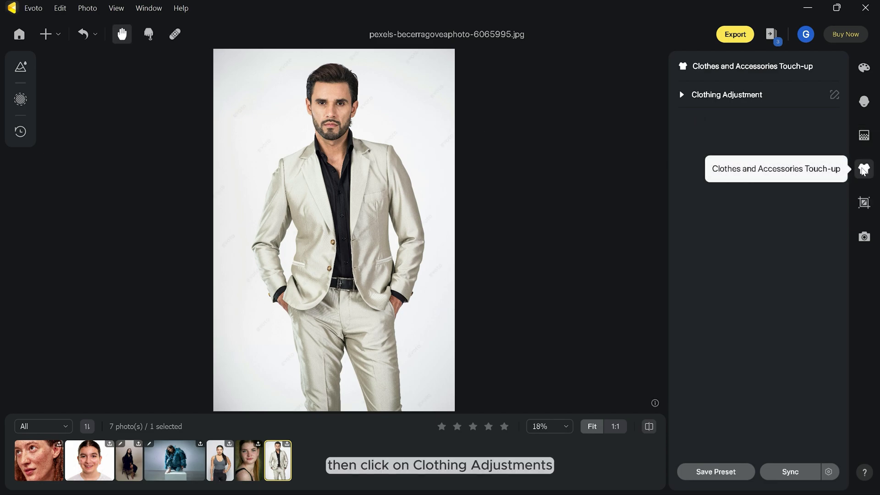
click(681, 94)
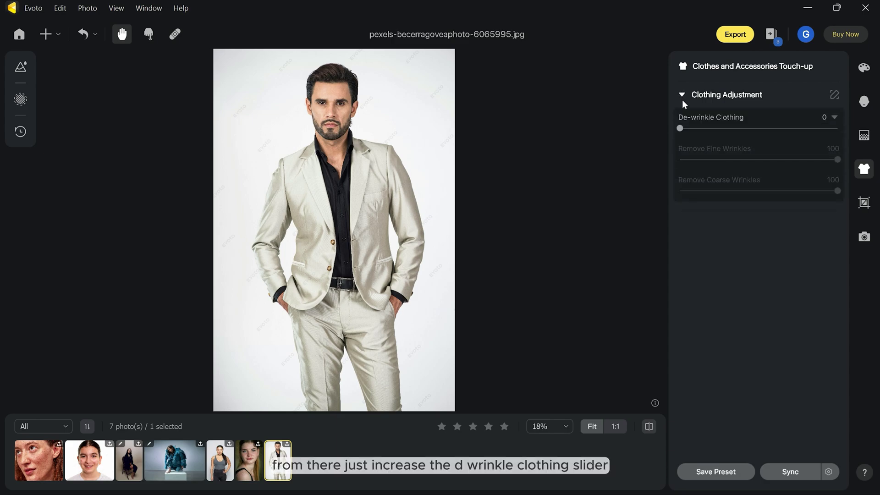
drag(680, 130, 839, 132)
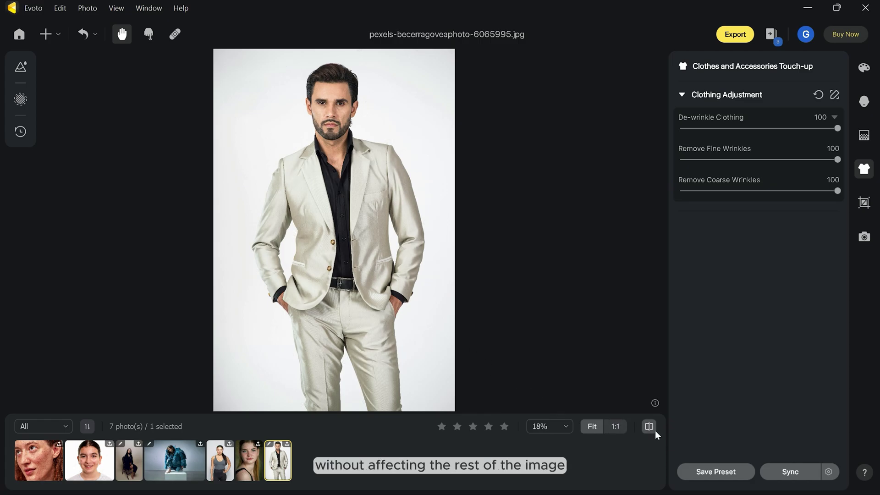
scroll(328, 266, up, 5)
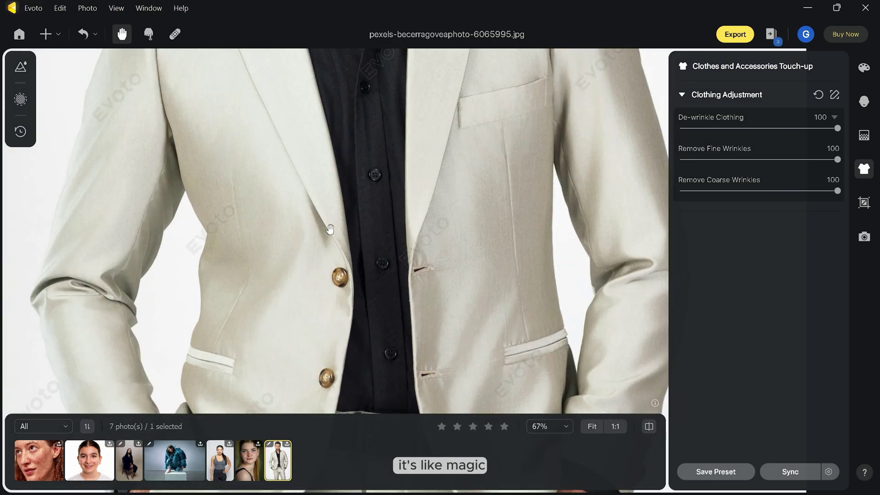
click(649, 426)
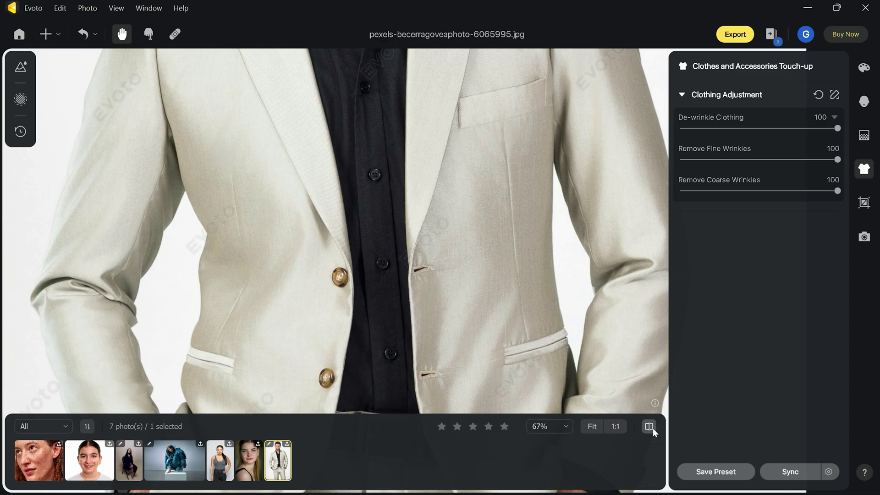
scroll(309, 199, down, 3)
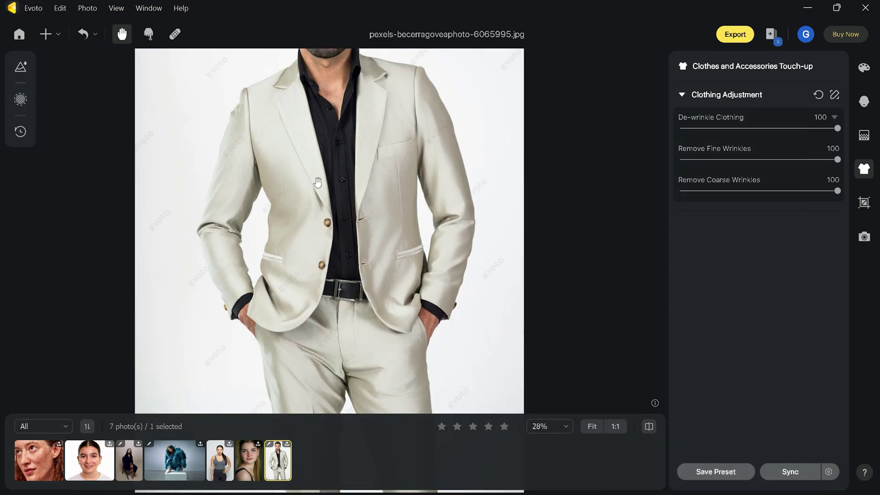
scroll(393, 113, down, 2)
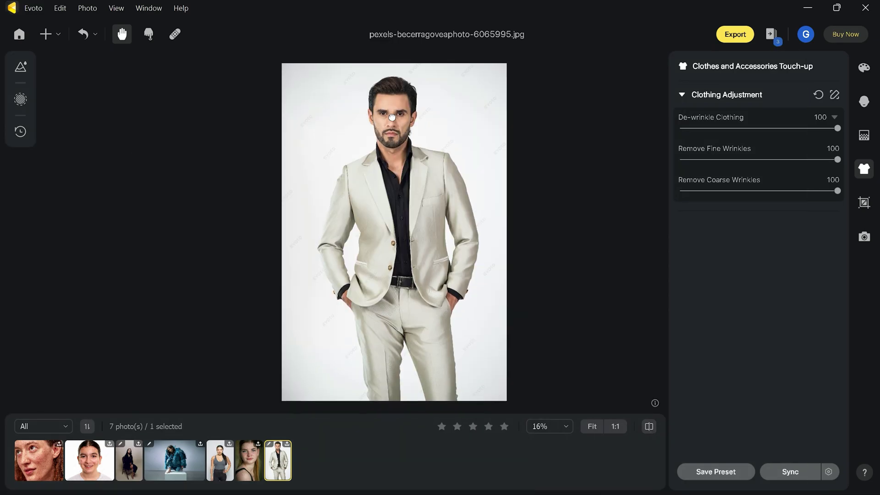
In Backdrop Changer, try the Gray02, transparent, white and Black backdrops.
click(688, 94)
click(866, 136)
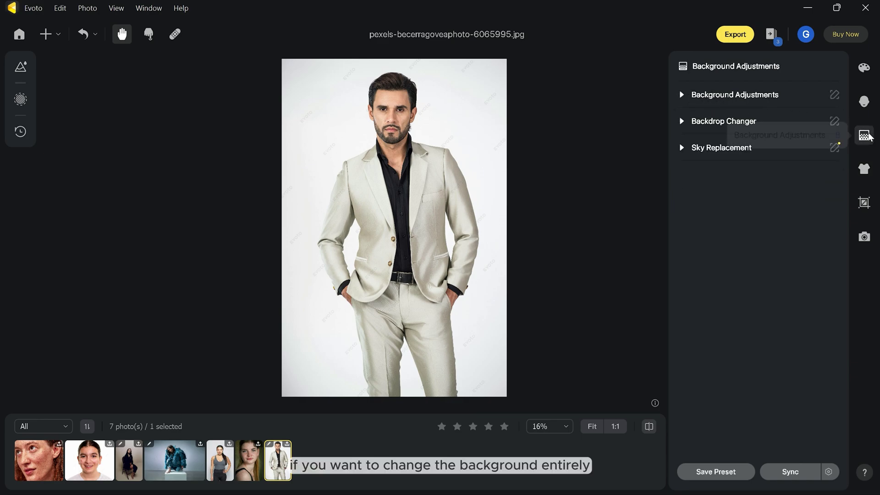
click(682, 122)
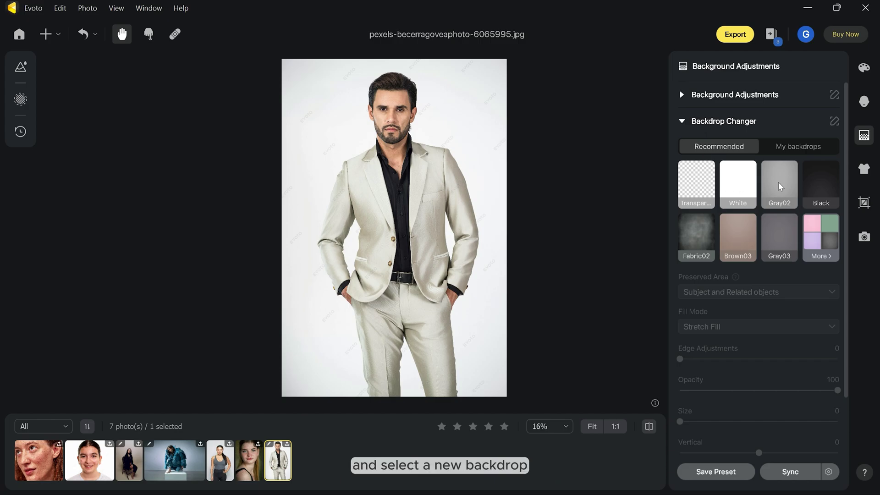
click(780, 185)
click(701, 186)
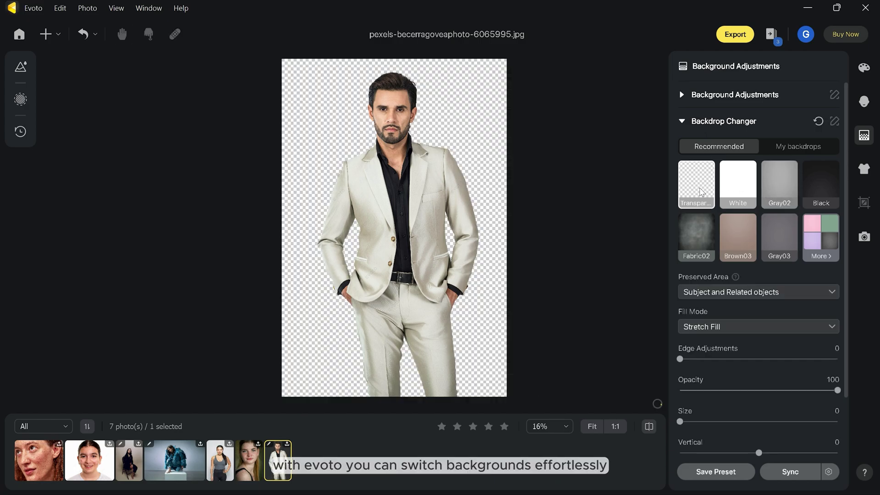
click(737, 185)
click(774, 188)
click(819, 191)
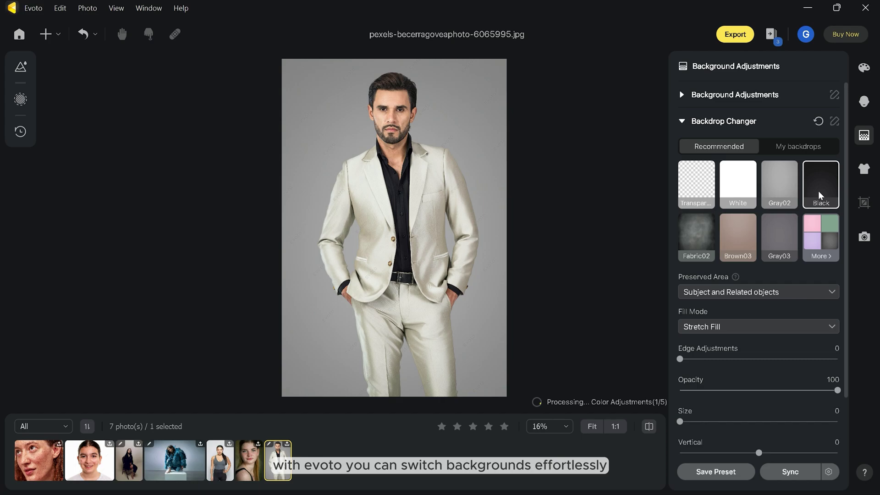
From the full backdrop list, settle on Gray04 and compare with the original background.
click(805, 243)
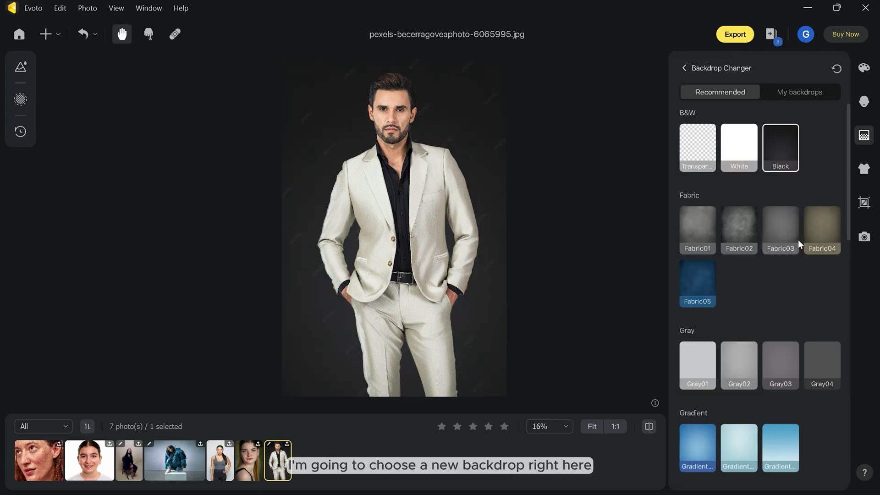
click(782, 233)
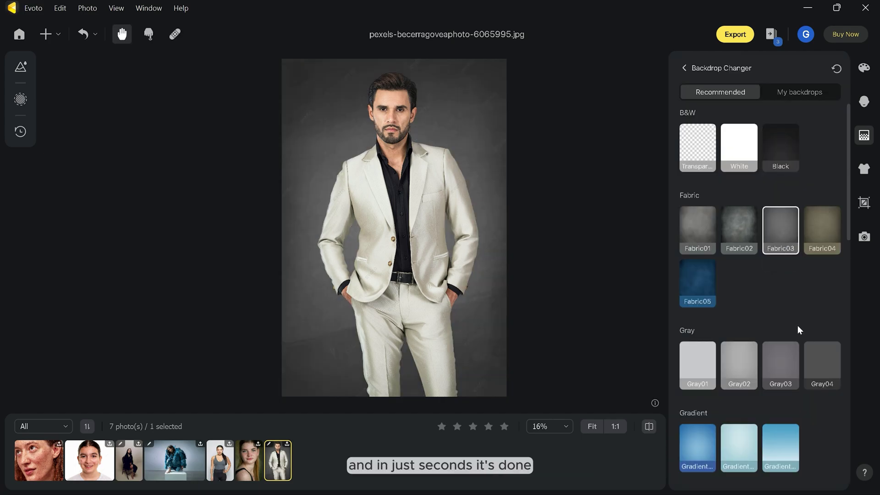
click(820, 362)
click(786, 362)
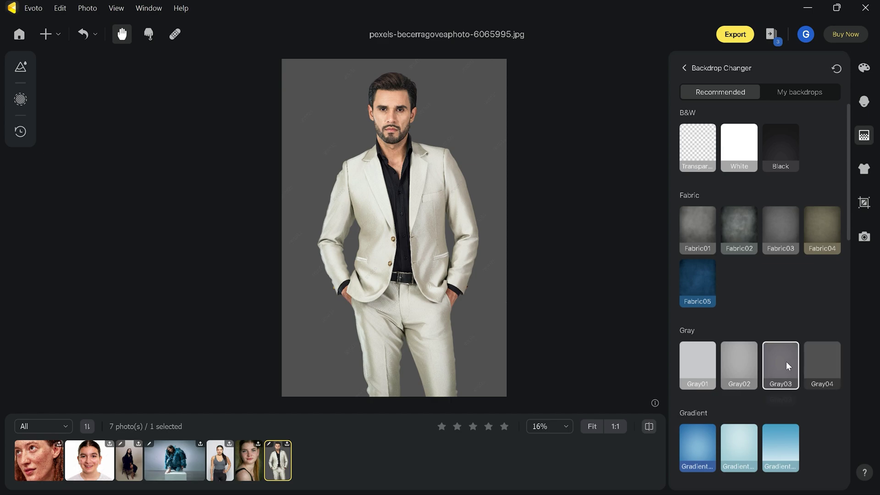
click(746, 363)
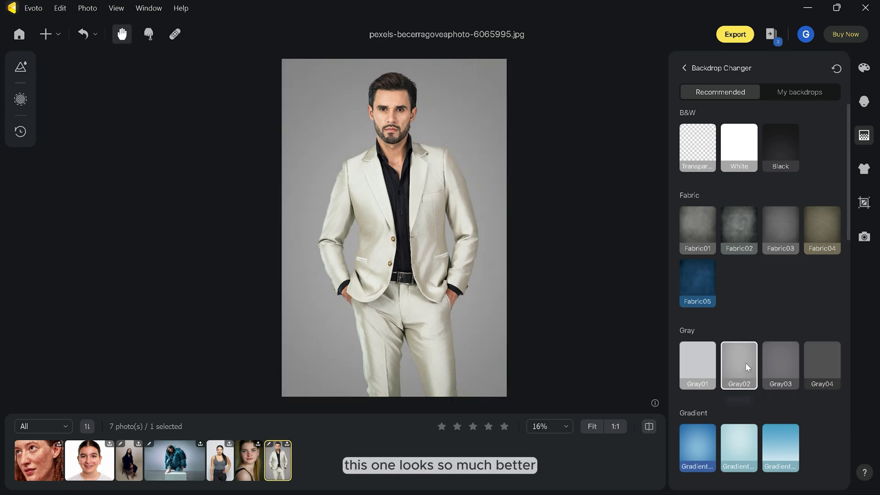
click(832, 364)
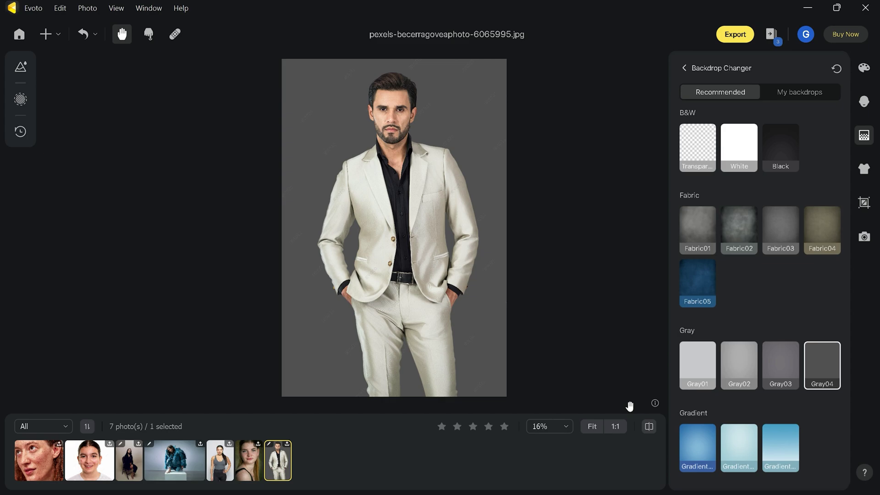
click(649, 426)
click(649, 427)
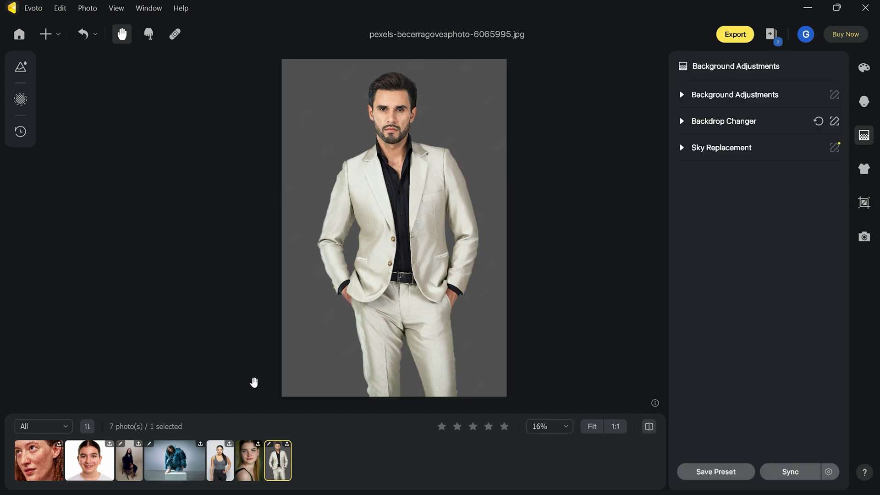
Open the freckled woman's portrait and set Sculpt with Dodge & Burn to 99, comparing results.
click(248, 459)
drag(391, 177, 453, 177)
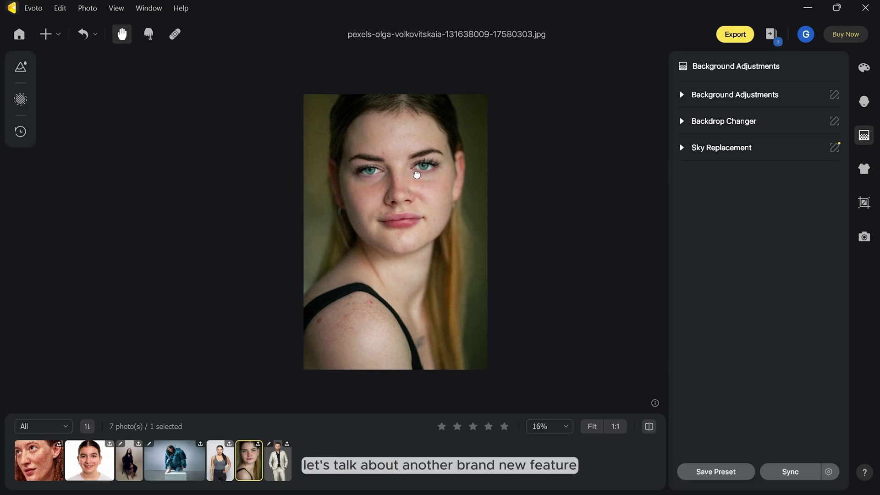
scroll(468, 158, up, 1)
scroll(482, 142, up, 1)
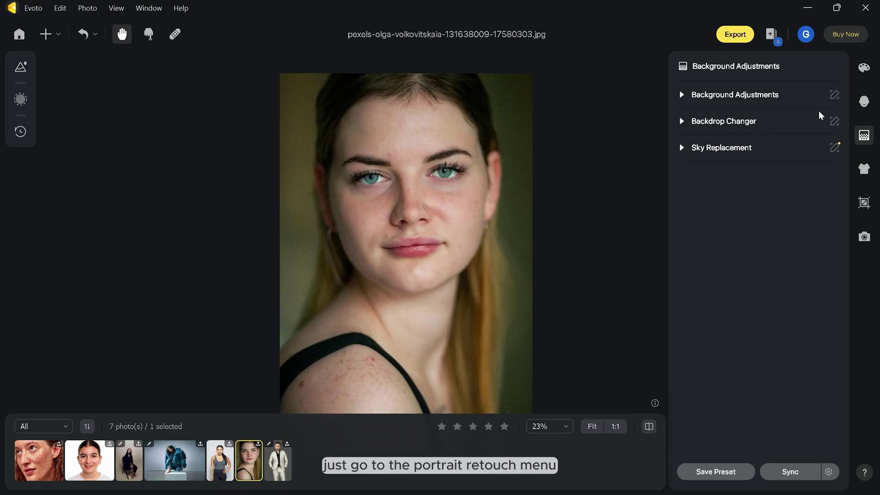
click(865, 102)
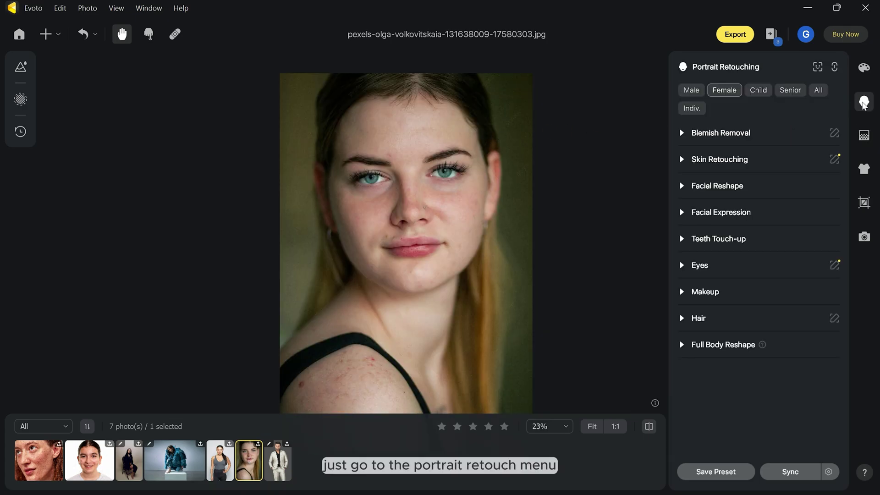
click(685, 163)
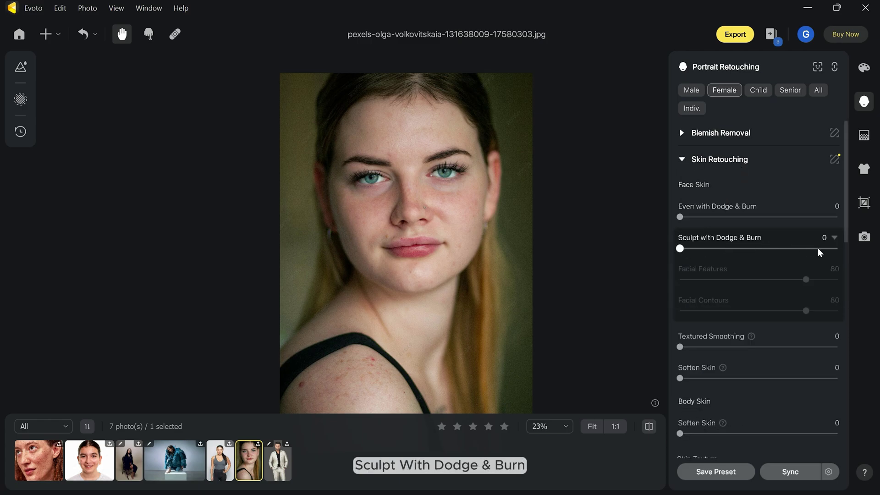
drag(681, 249, 835, 249)
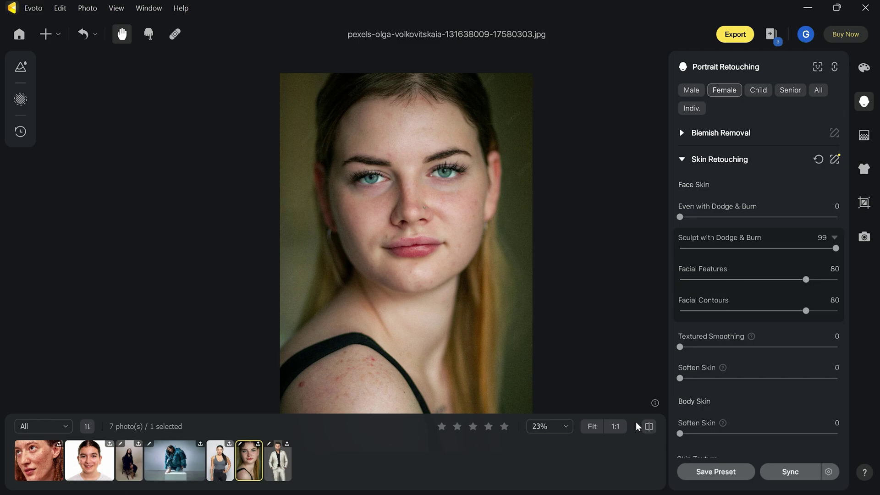
click(649, 428)
click(649, 428)
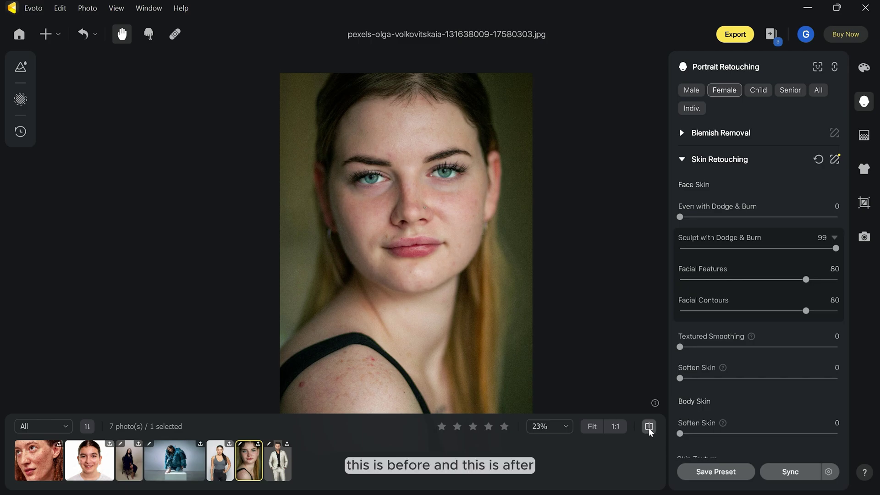
click(649, 428)
Set Even to 84, Facial Features 89, Facial Contours 91 and Textured Smoothing 35.
drag(680, 216, 812, 216)
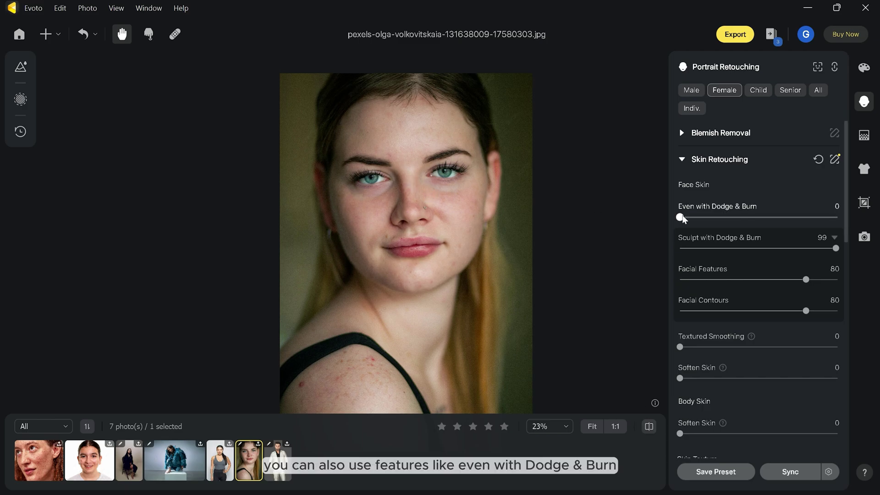
scroll(402, 207, up, 3)
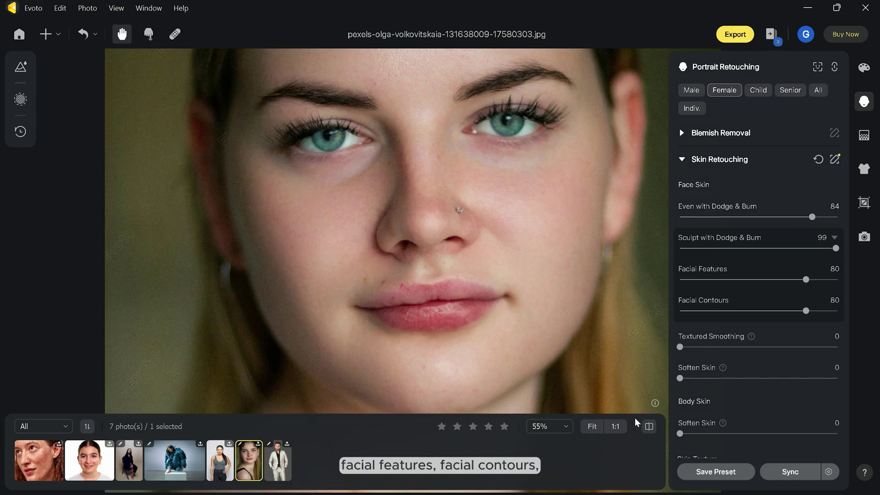
scroll(415, 195, down, 2)
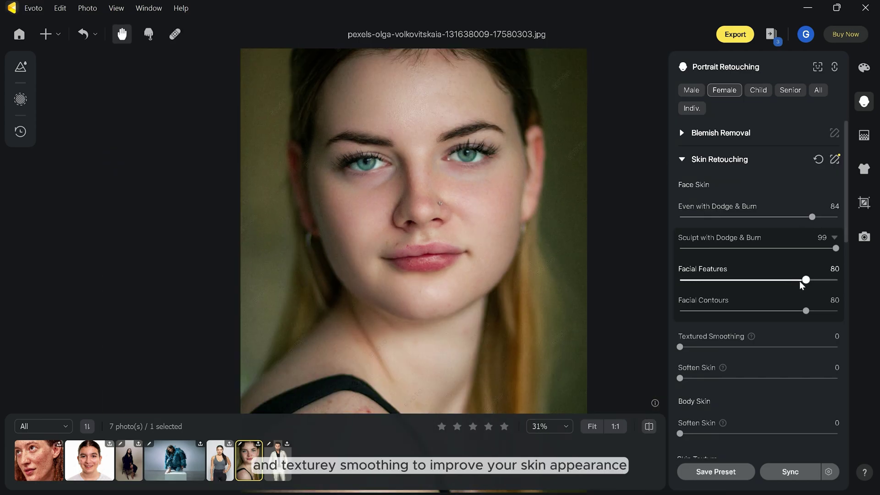
drag(806, 280, 820, 280)
drag(806, 311, 823, 312)
drag(680, 347, 737, 348)
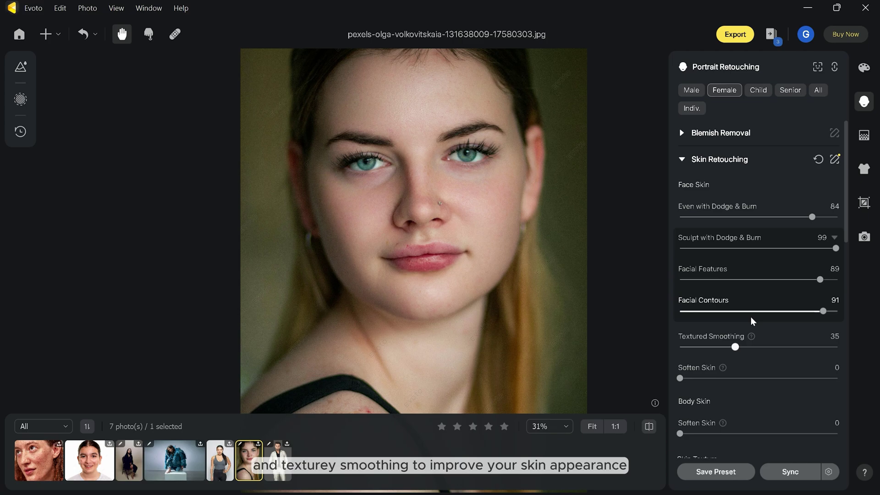
Set Freckle & Acne to 58 and Body Blemish to 85, then compare with the original.
click(686, 160)
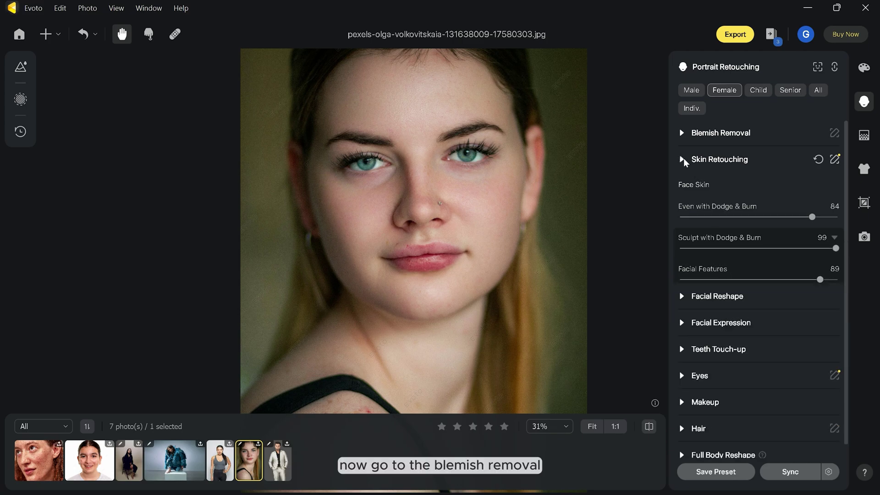
click(683, 133)
drag(680, 167, 771, 167)
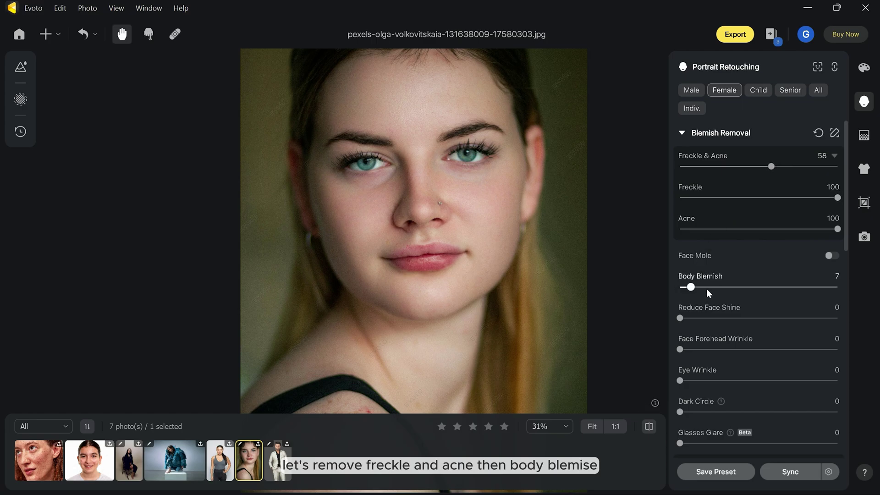
drag(813, 297, 815, 292)
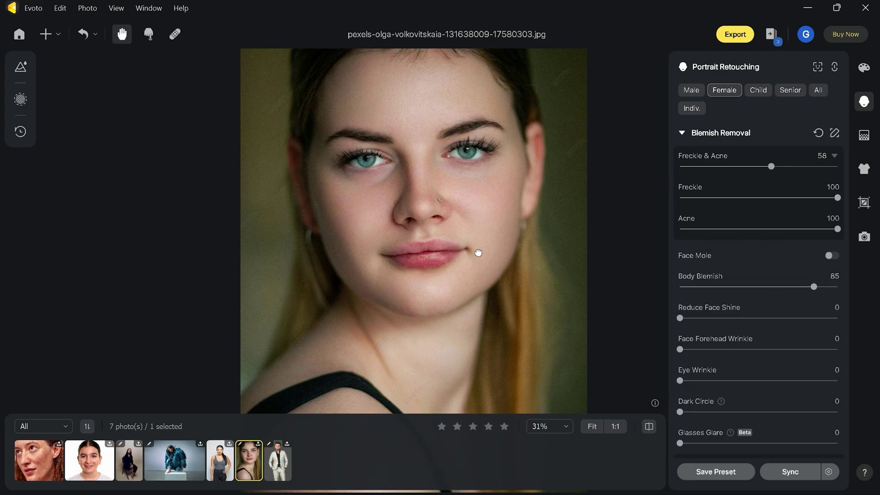
drag(477, 252, 494, 194)
scroll(494, 194, down, 2)
scroll(483, 198, down, 1)
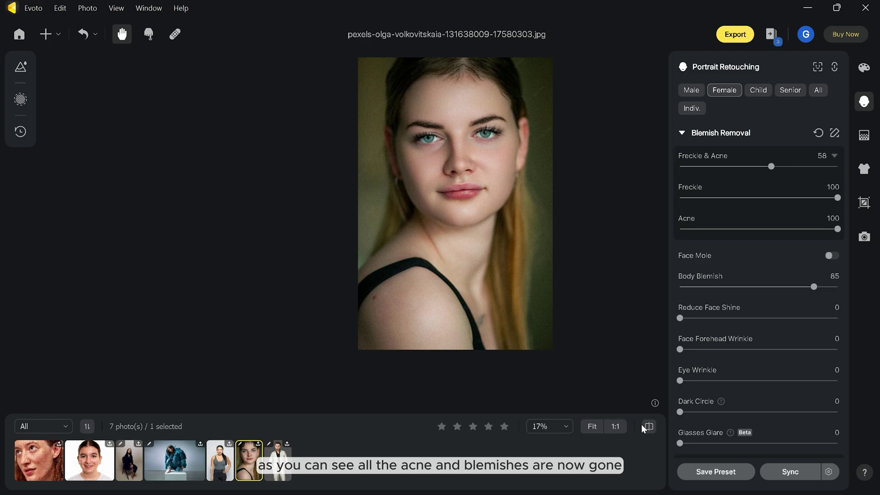
scroll(456, 354, up, 3)
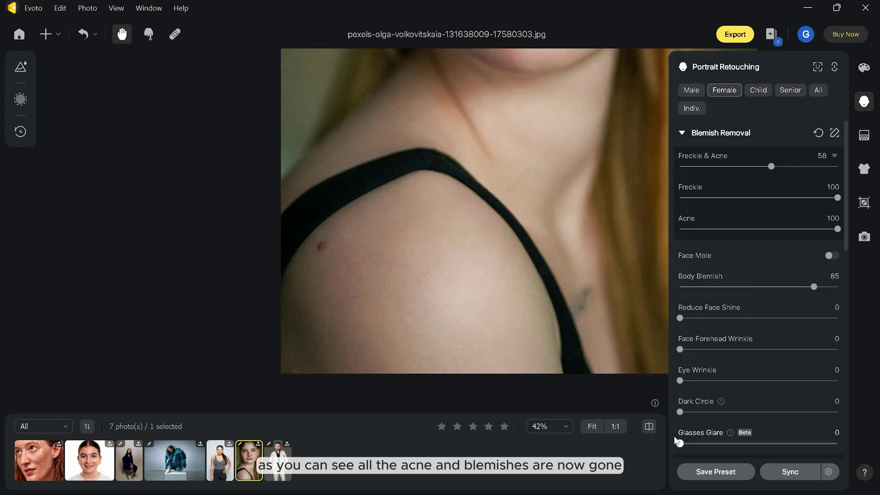
mouse_move(531, 202)
mouse_down()
mouse_move(495, 204)
mouse_move(461, 348)
mouse_up()
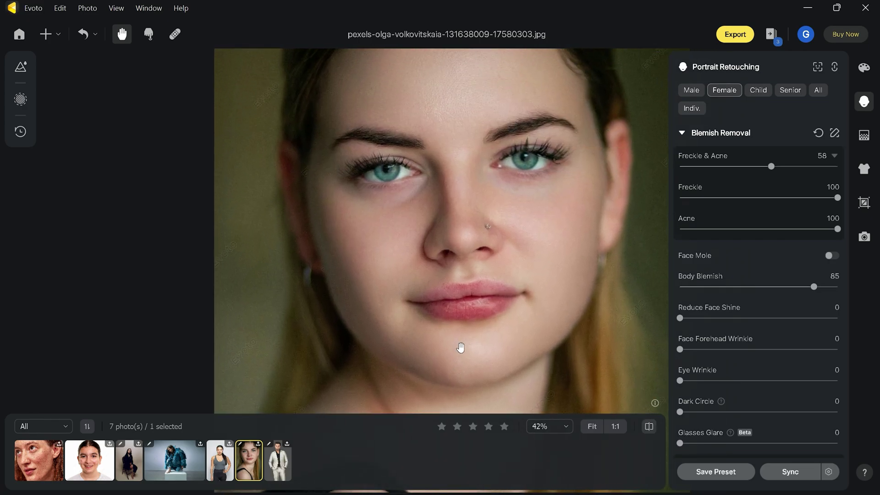
click(649, 427)
click(649, 427)
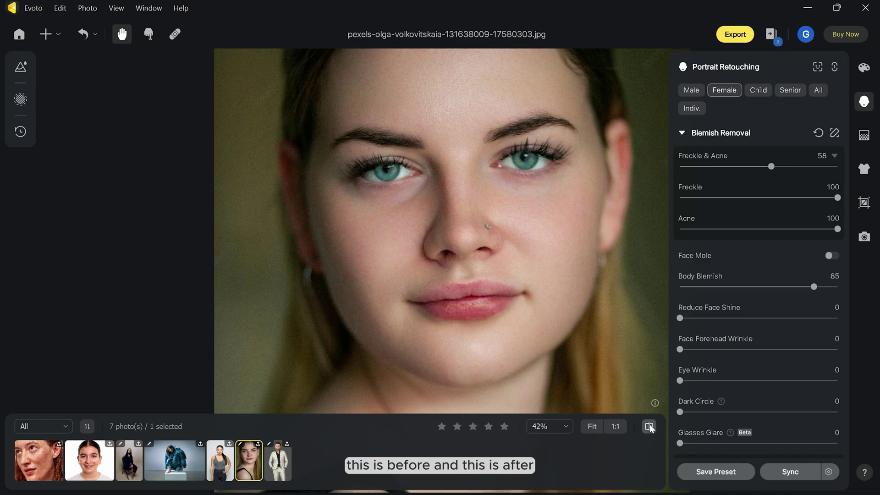
scroll(460, 306, up, 3)
scroll(498, 296, down, 3)
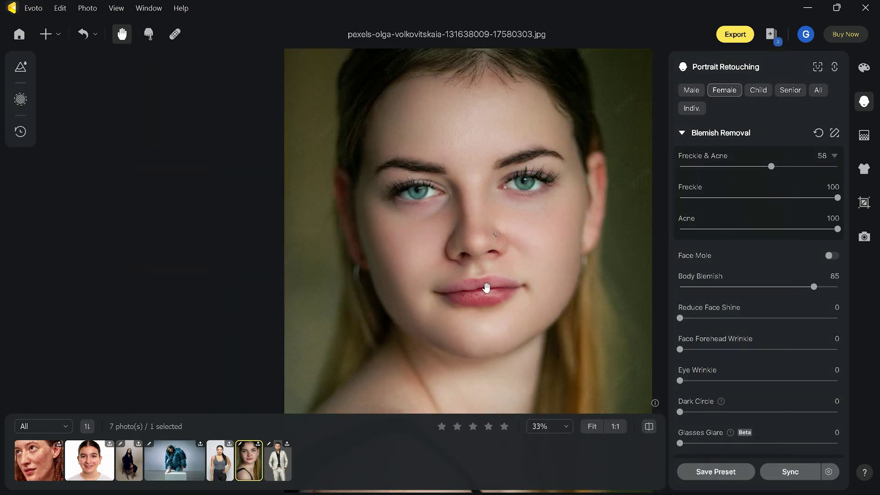
scroll(731, 329, down, 2)
scroll(730, 330, down, 1)
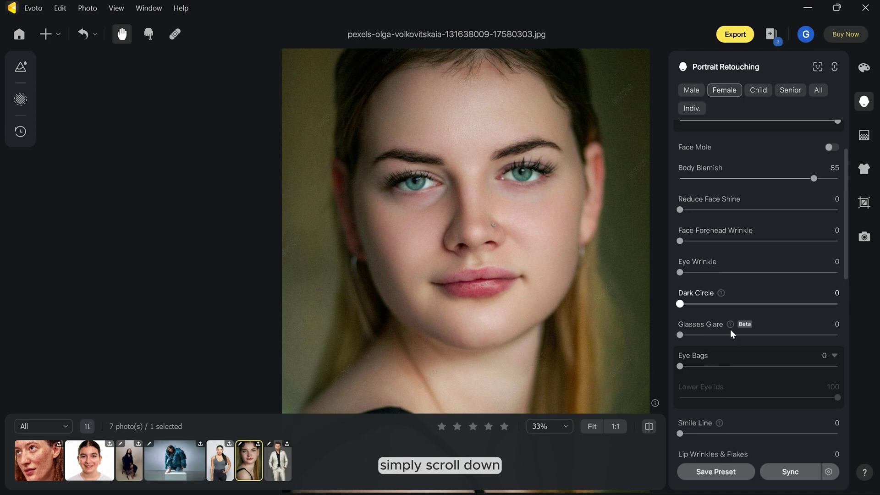
scroll(731, 330, down, 1)
scroll(730, 329, down, 1)
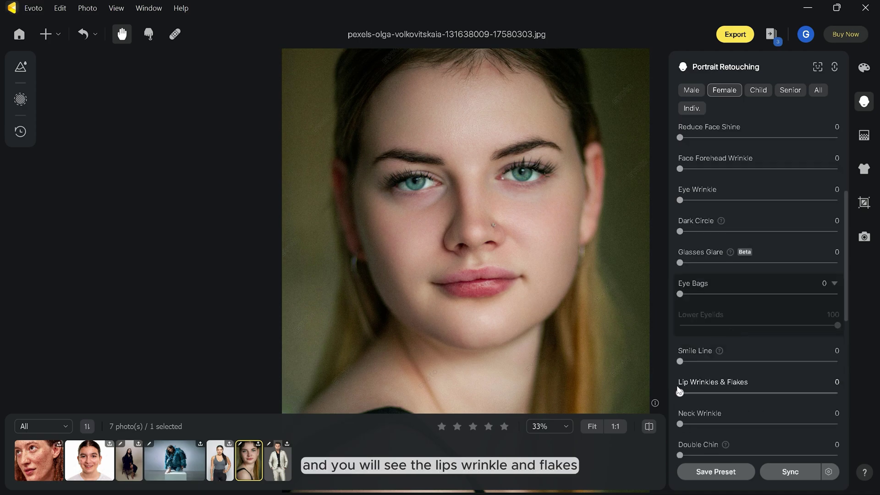
Set Lip Wrinkles & Flakes to 89 and Eye Bags to 75, comparing with the original.
drag(680, 393, 821, 393)
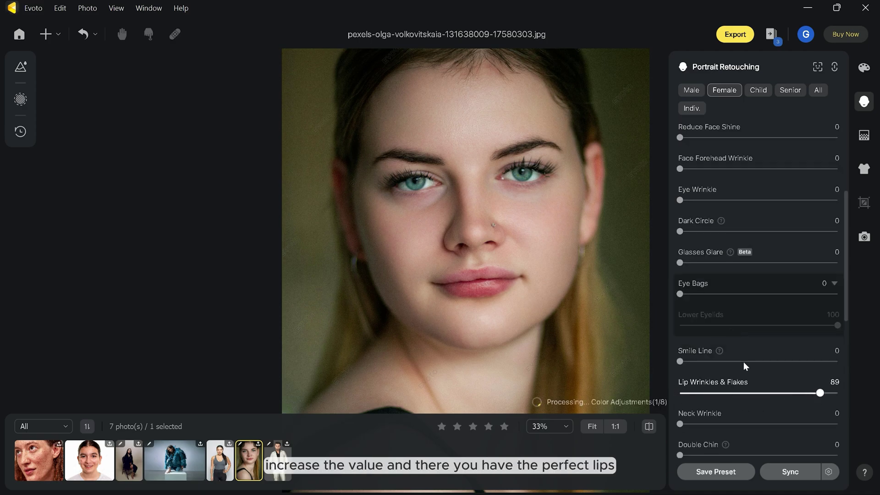
scroll(501, 289, up, 2)
click(650, 426)
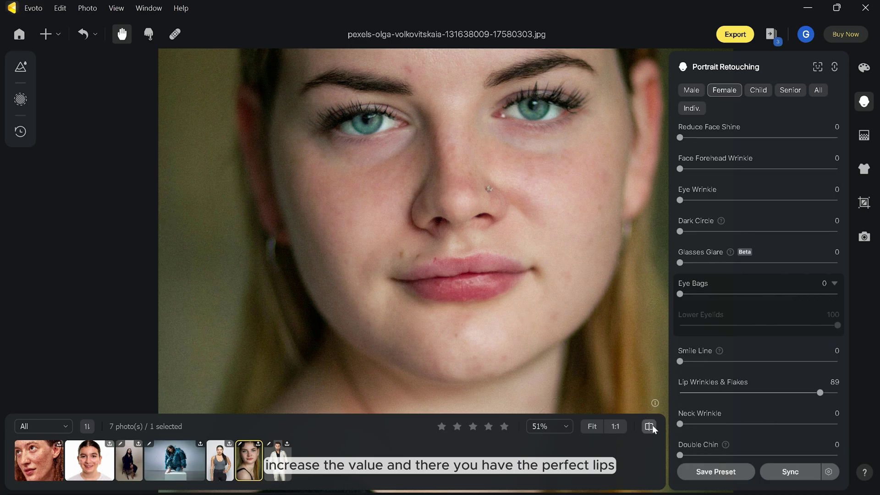
scroll(492, 294, down, 3)
scroll(485, 204, up, 2)
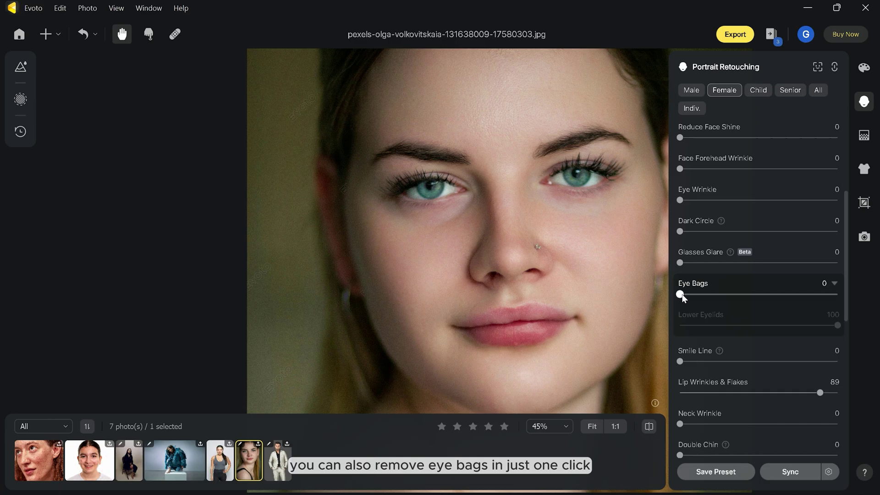
drag(680, 293, 798, 294)
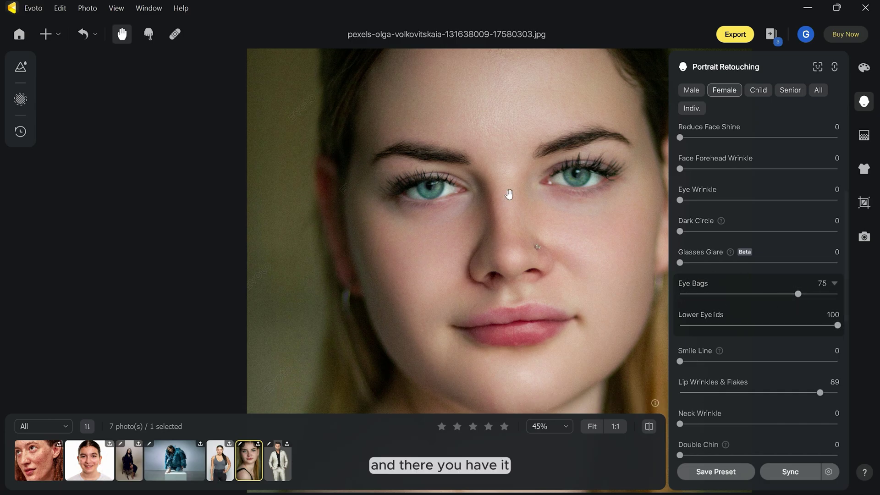
scroll(511, 196, down, 2)
scroll(452, 197, down, 1)
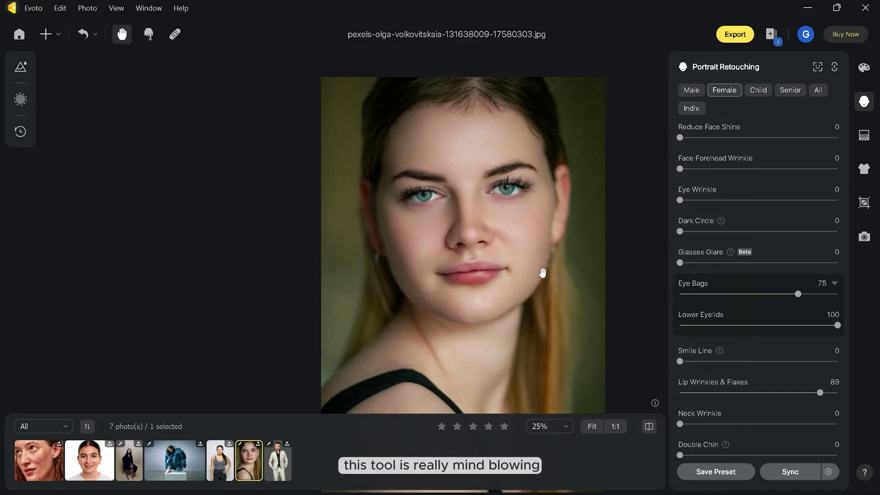
click(648, 426)
drag(502, 257, 485, 240)
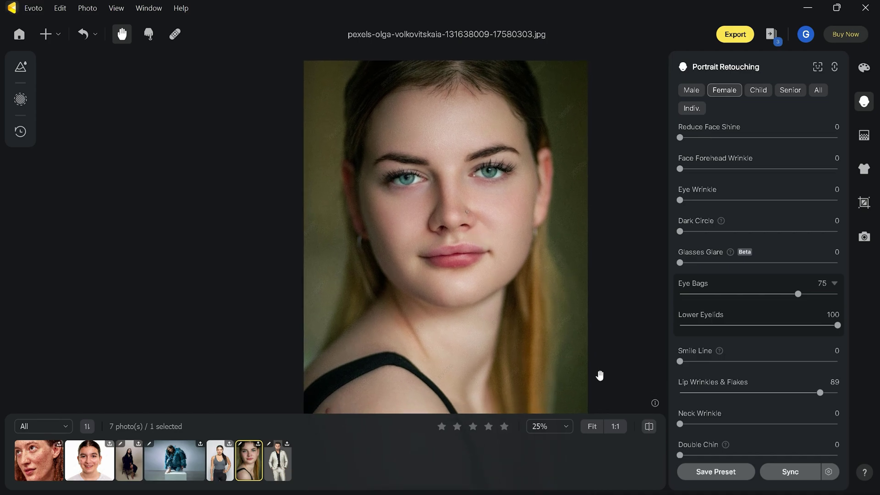
click(647, 427)
click(647, 427)
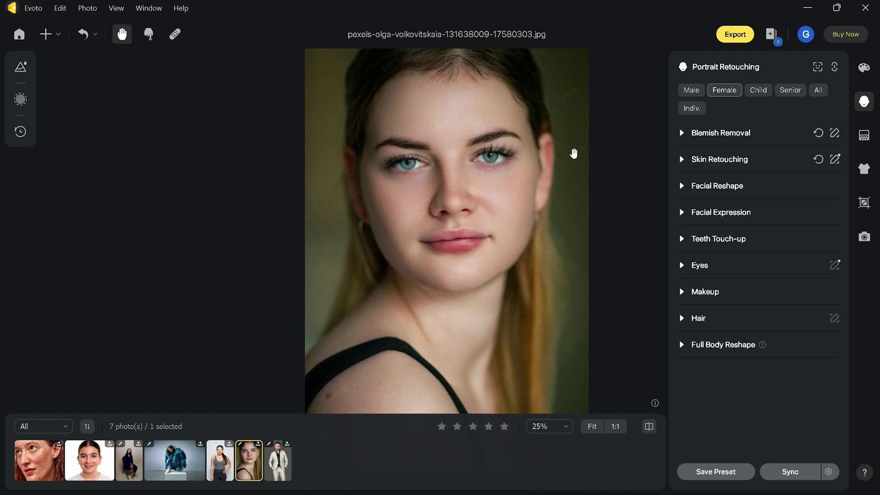
Open the braces girl's portrait and set Freckle & Acne to 100.
click(90, 460)
scroll(323, 241, up, 2)
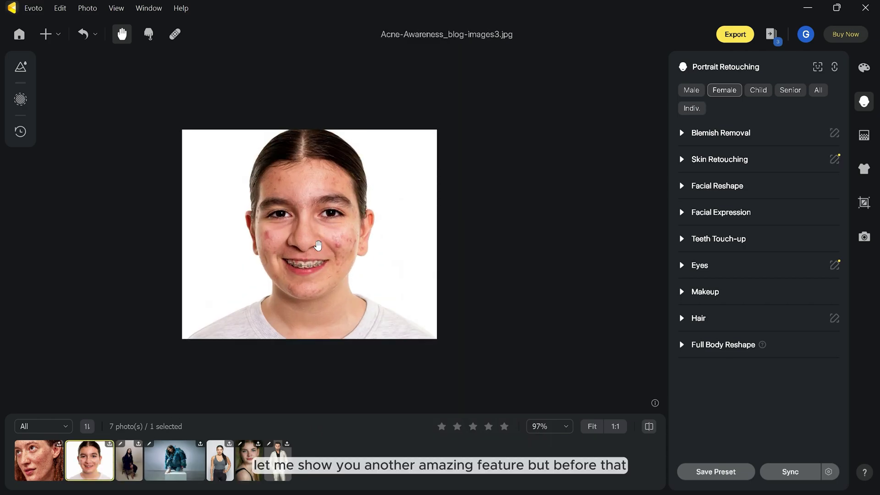
mouse_move(309, 249)
mouse_down()
mouse_move(429, 251)
mouse_move(419, 176)
mouse_up()
scroll(433, 252, up, 2)
scroll(429, 204, up, 2)
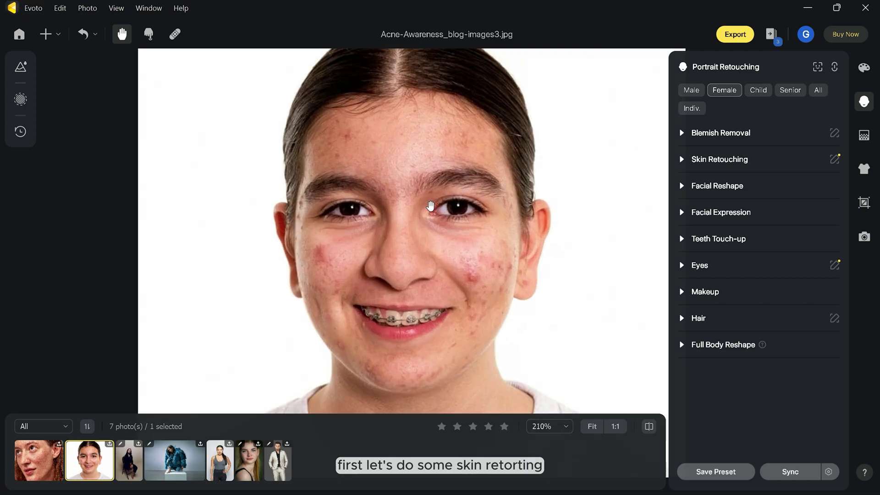
click(682, 133)
drag(681, 167, 778, 167)
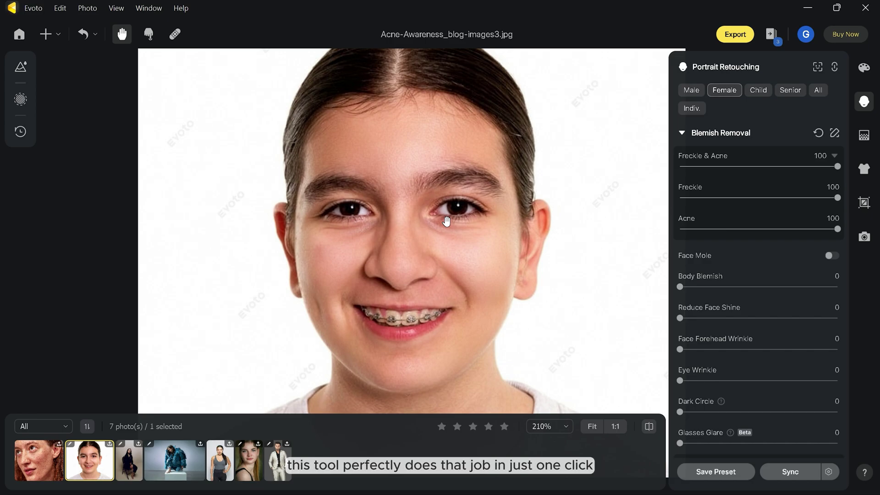
On the girl's portrait, strengthen blemish removal and set Lip Wrinkles & Flakes to 76.
click(650, 428)
click(650, 429)
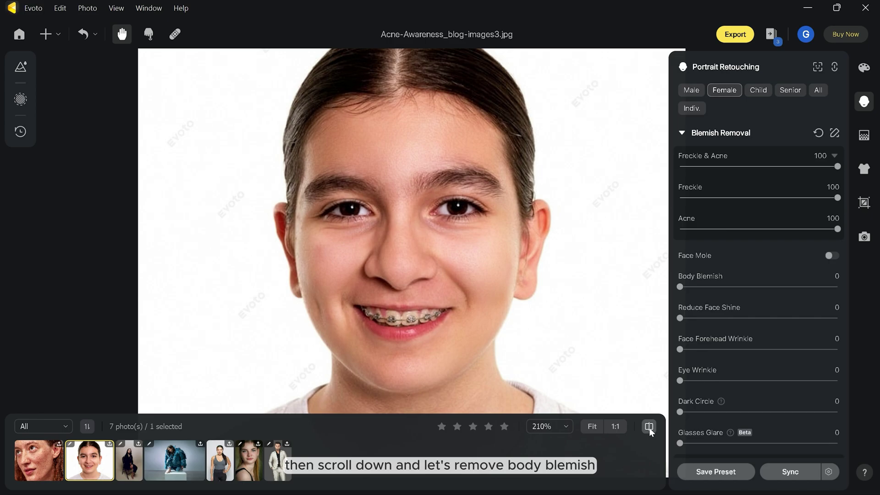
scroll(745, 207, down, 1)
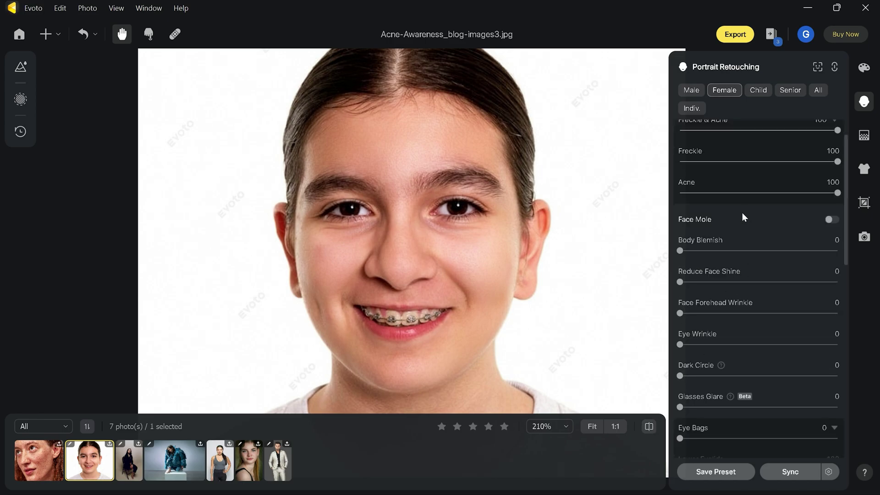
drag(762, 254, 791, 252)
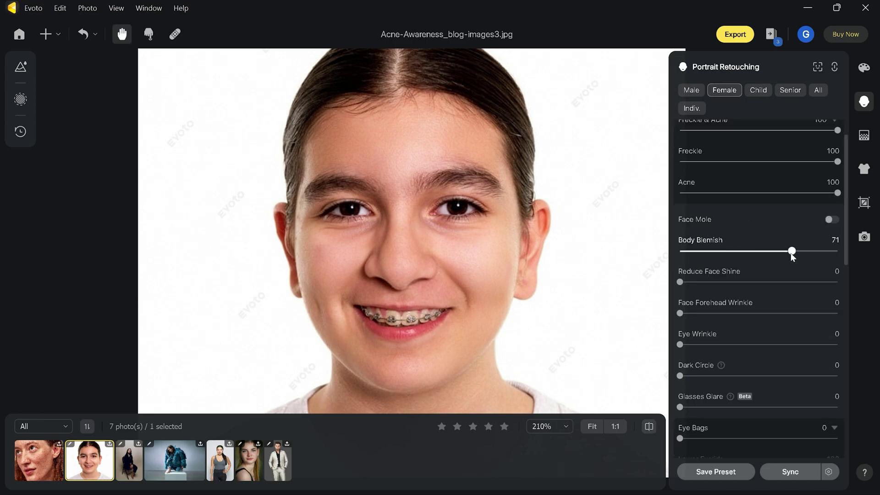
scroll(752, 309, down, 1)
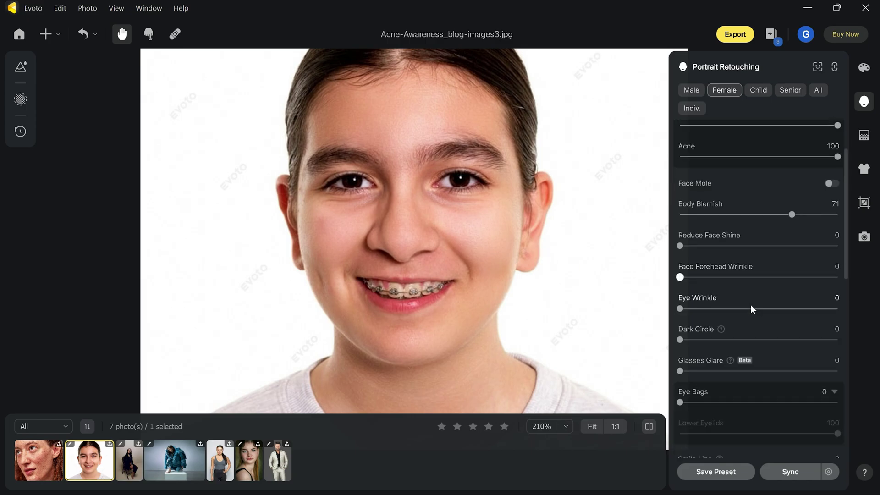
drag(681, 308, 812, 308)
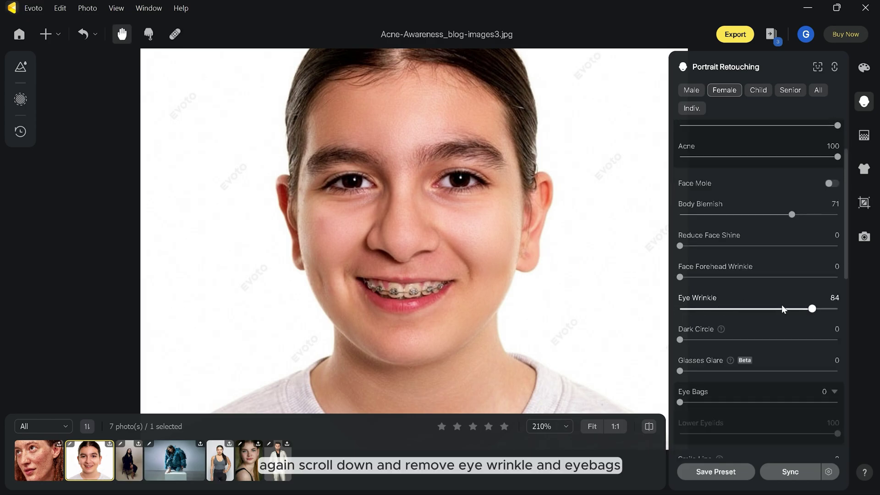
scroll(691, 313, down, 1)
drag(680, 366, 795, 366)
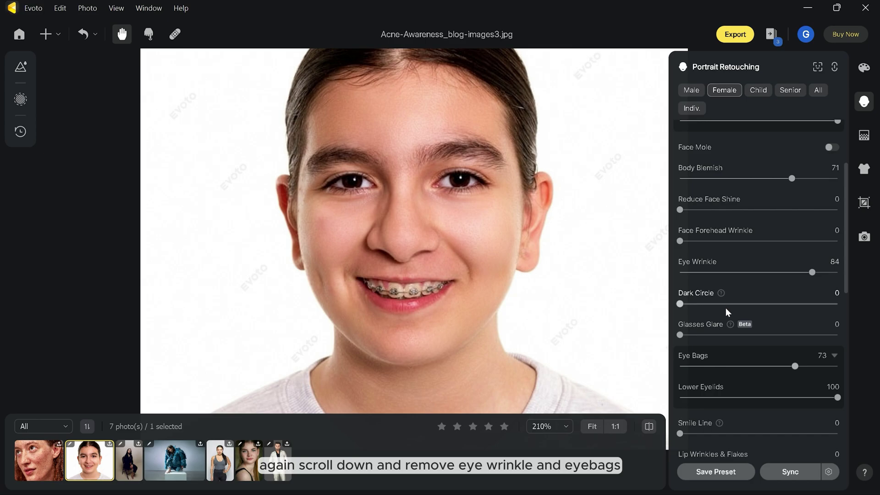
scroll(726, 307, down, 1)
scroll(726, 308, down, 2)
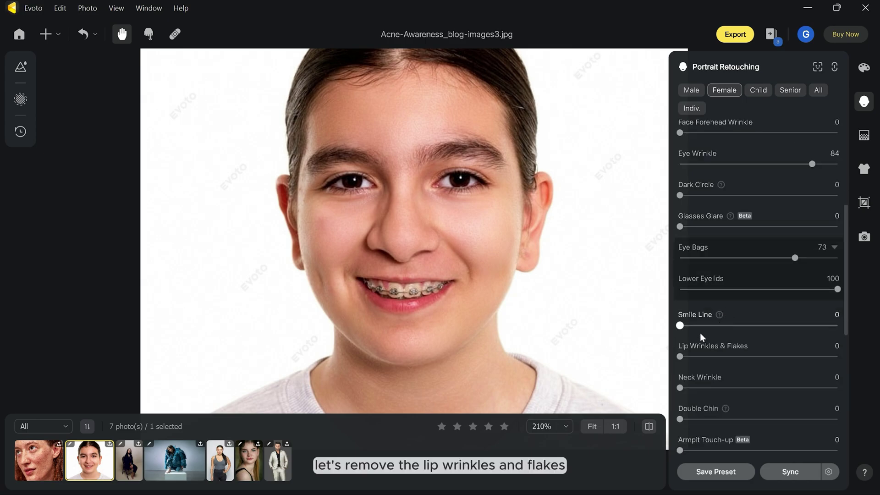
scroll(694, 341, down, 1)
drag(681, 321, 800, 321)
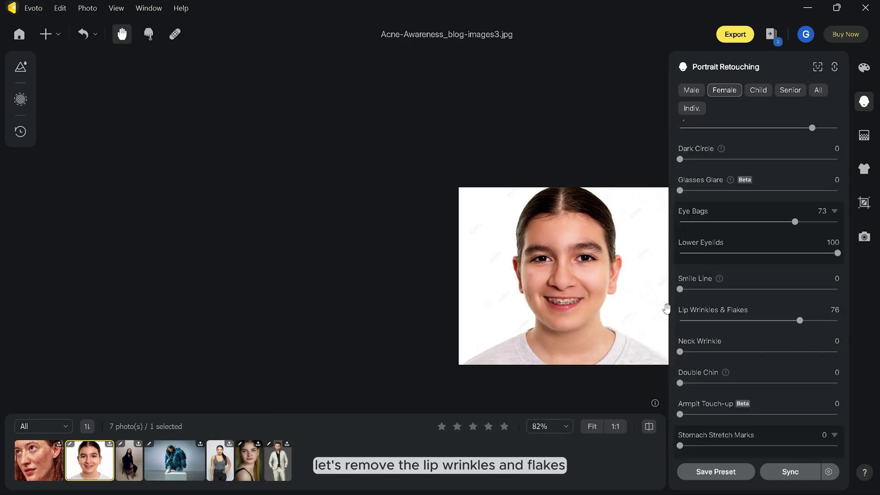
scroll(510, 290, up, 1)
scroll(493, 242, up, 1)
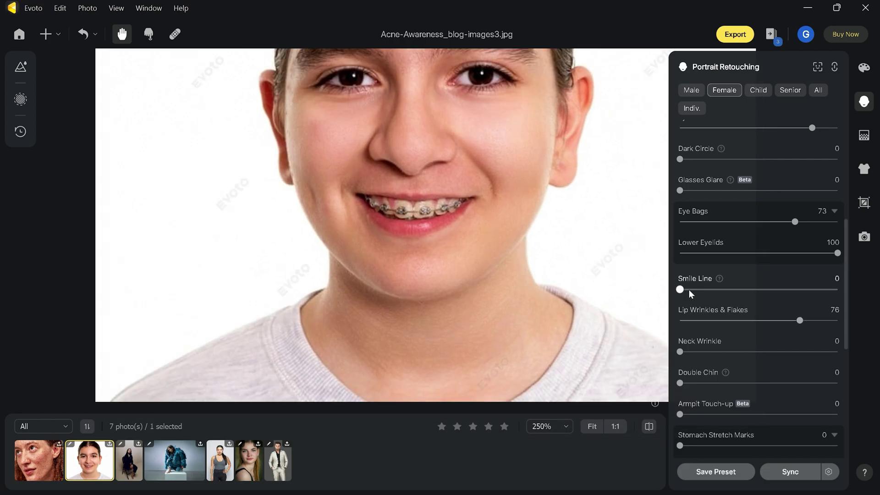
drag(681, 351, 803, 351)
scroll(680, 131, up, 5)
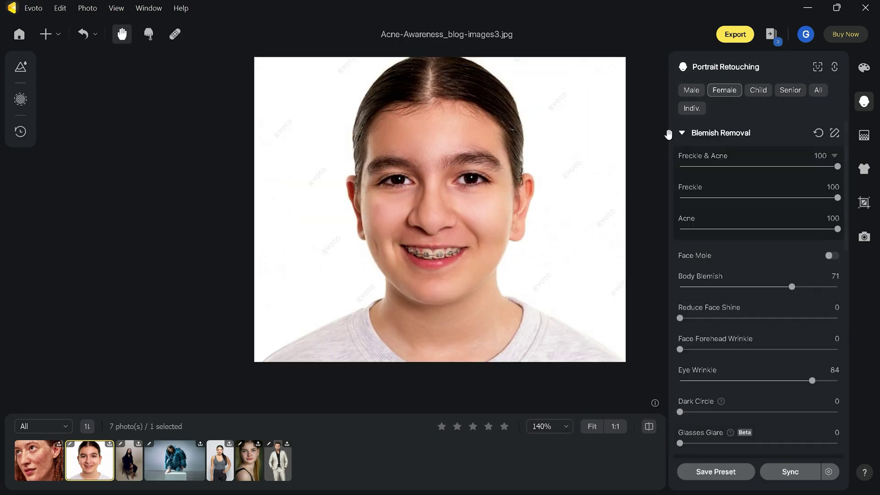
click(682, 132)
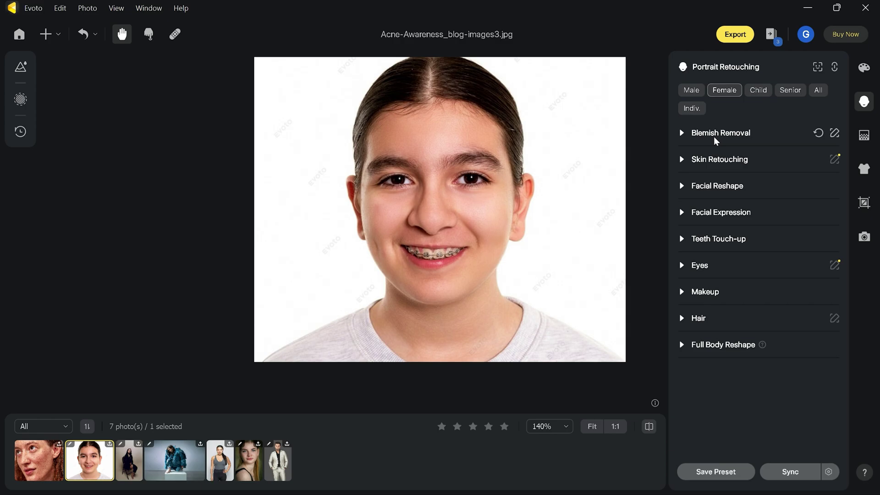
scroll(483, 212, up, 2)
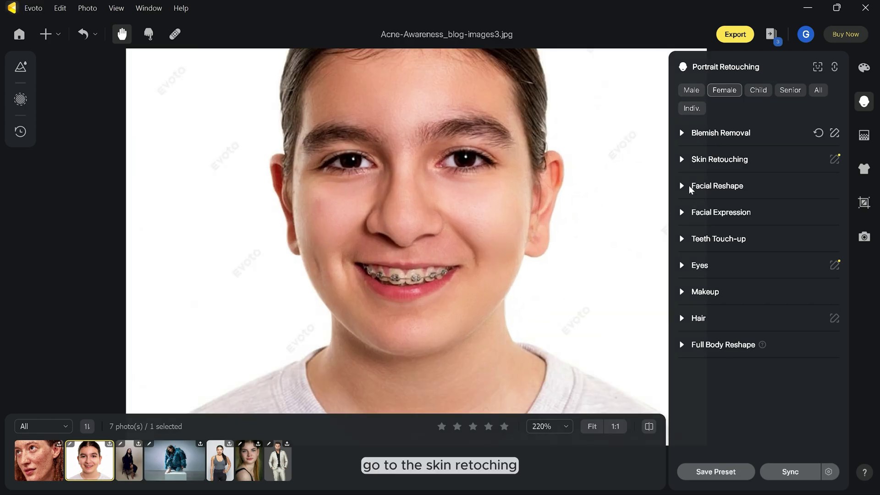
Sculpt the braces girl's face with Skin Retouching Dodge & Burn at 78.
click(681, 160)
drag(680, 249, 803, 248)
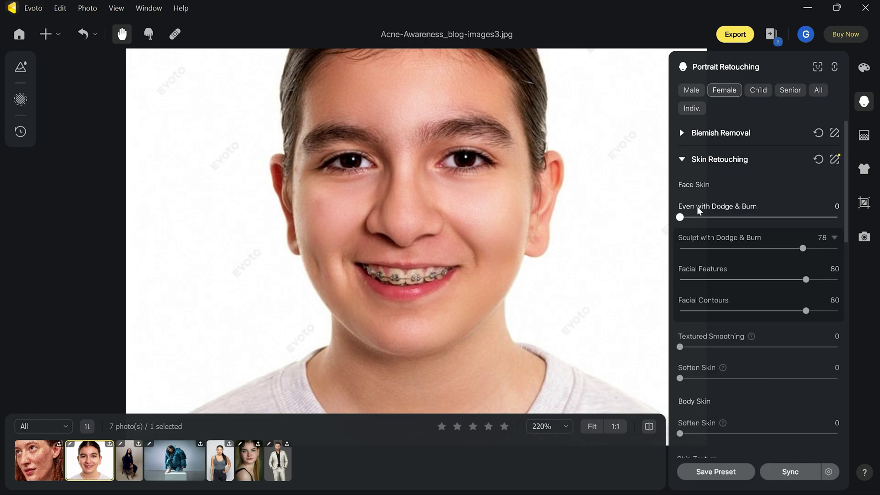
click(712, 160)
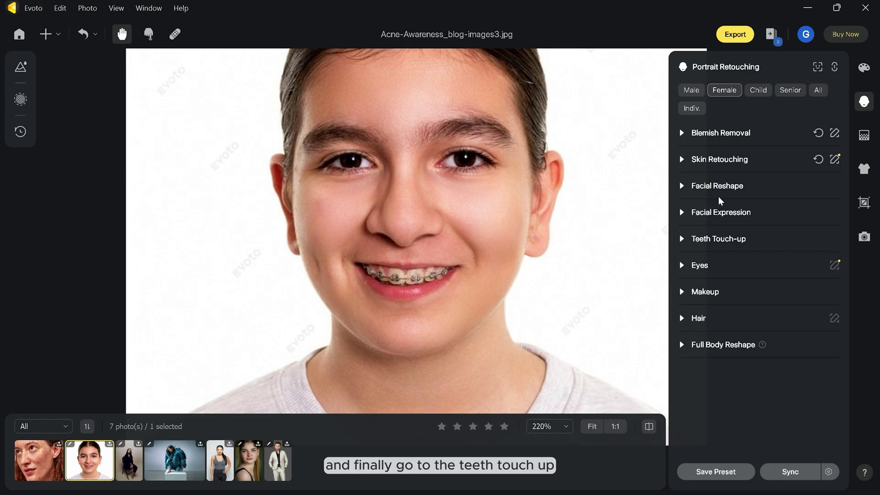
Switch on Pretty Teeth to remove the braces and check against the original.
click(681, 239)
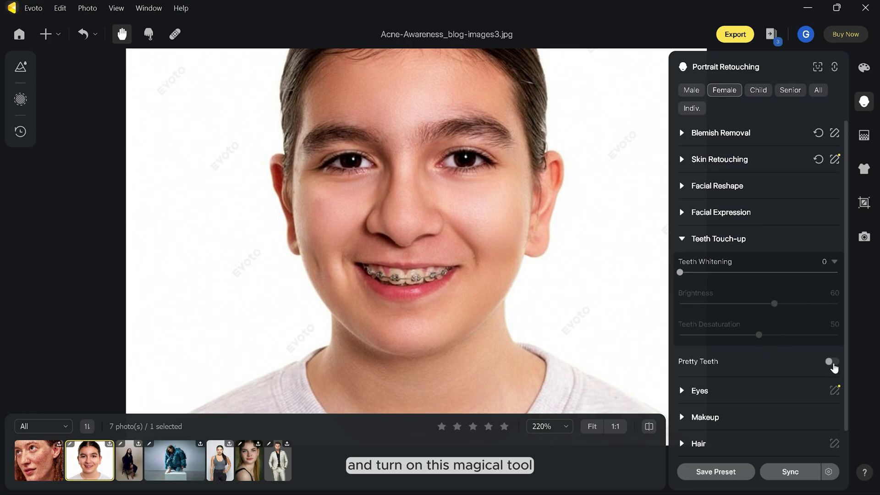
click(832, 362)
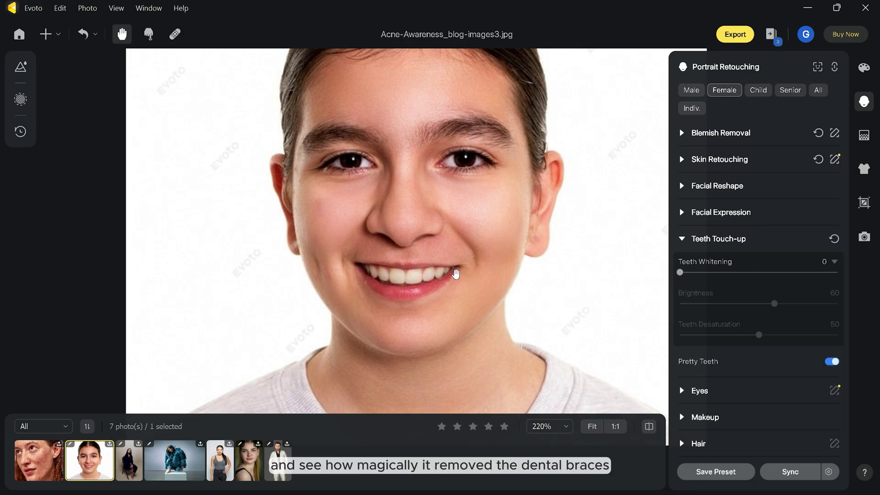
click(650, 428)
click(651, 429)
click(651, 428)
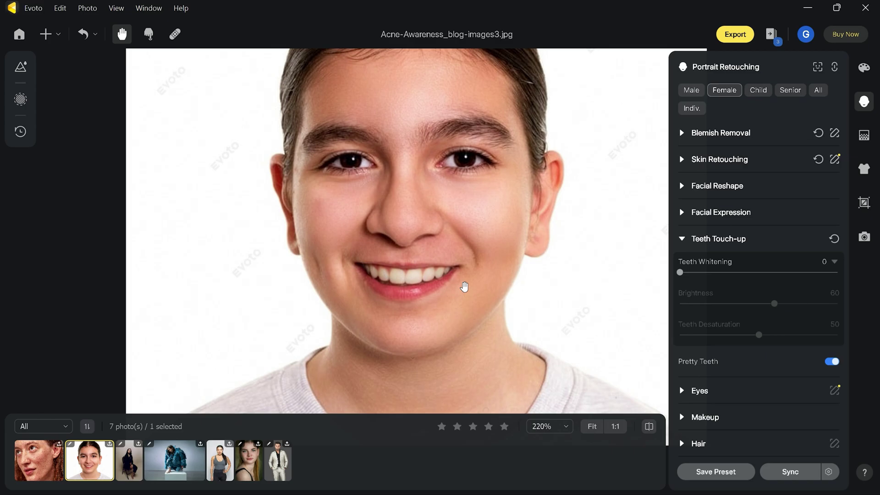
Raise Teeth Whitening to 43 and compare the smile with the original.
click(683, 273)
drag(762, 278, 769, 276)
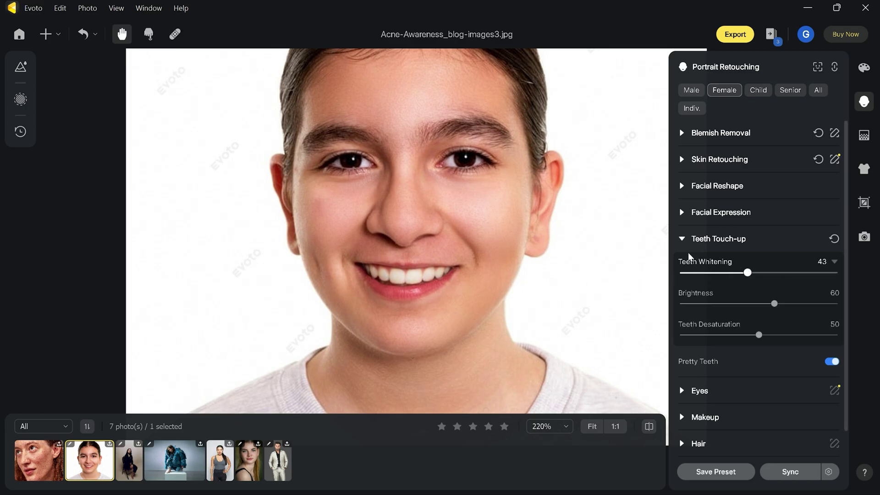
click(681, 238)
scroll(444, 227, down, 5)
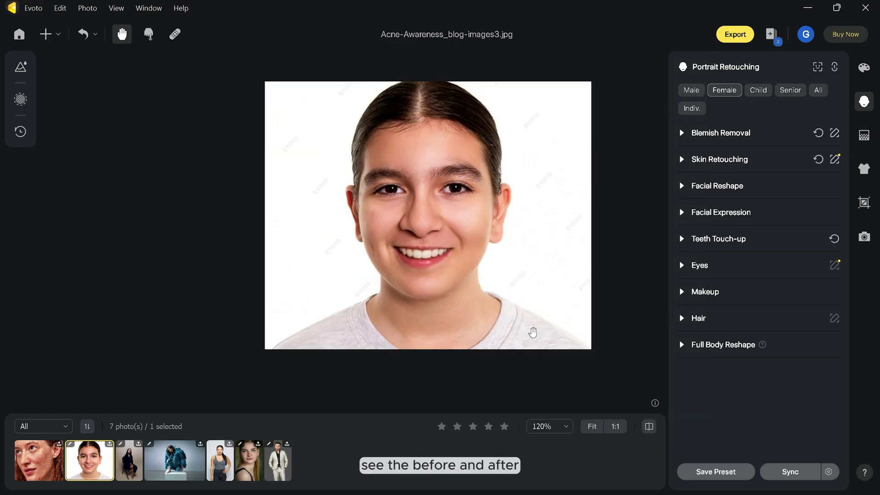
click(649, 425)
click(648, 425)
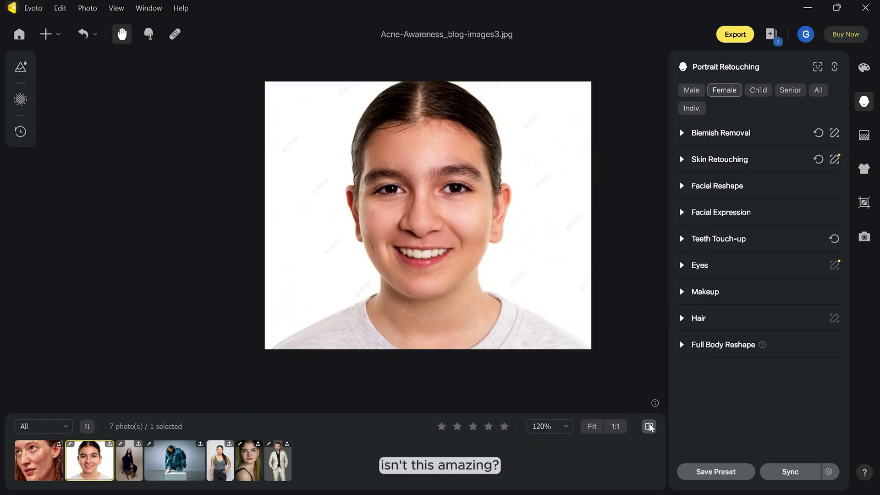
click(649, 425)
scroll(442, 231, up, 4)
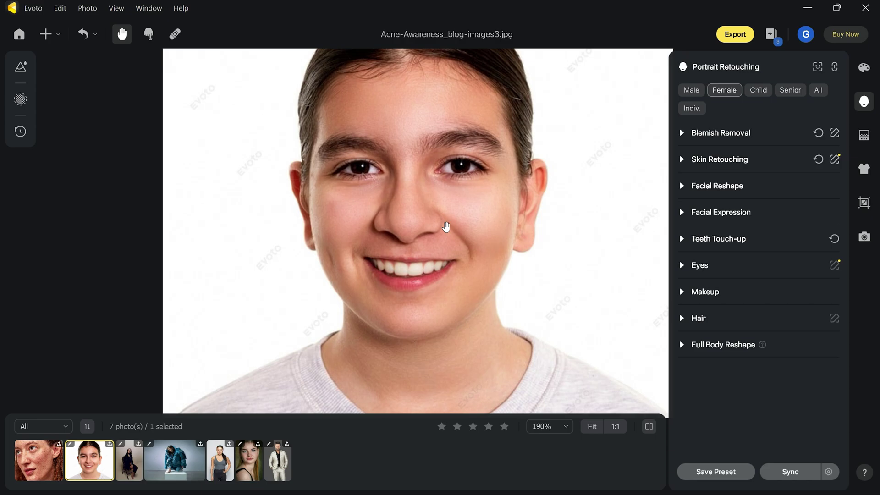
scroll(424, 204, down, 1)
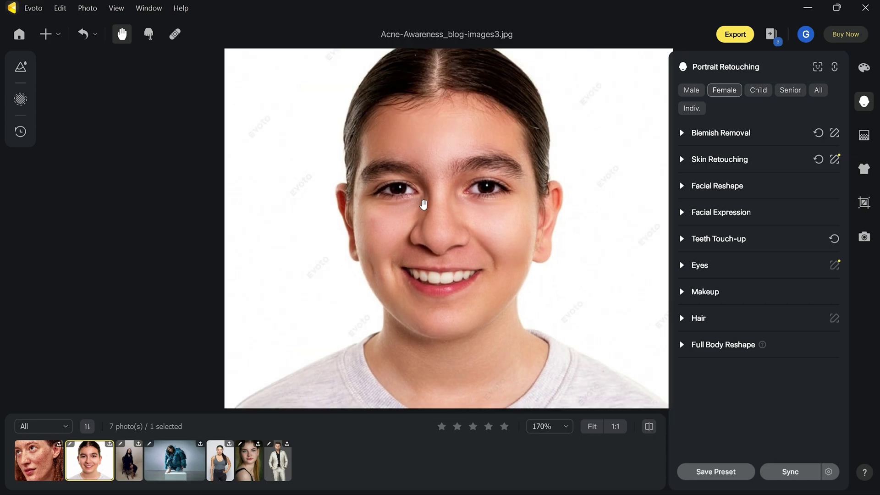
Open microbiome-mobile.png and clear Freckle & Acne at 100, checking against the original.
click(43, 460)
scroll(486, 233, down, 4)
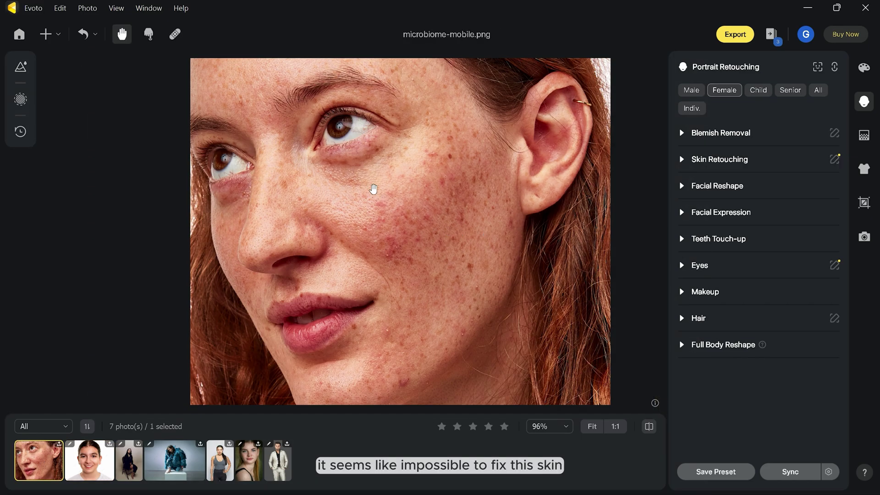
drag(374, 188, 370, 183)
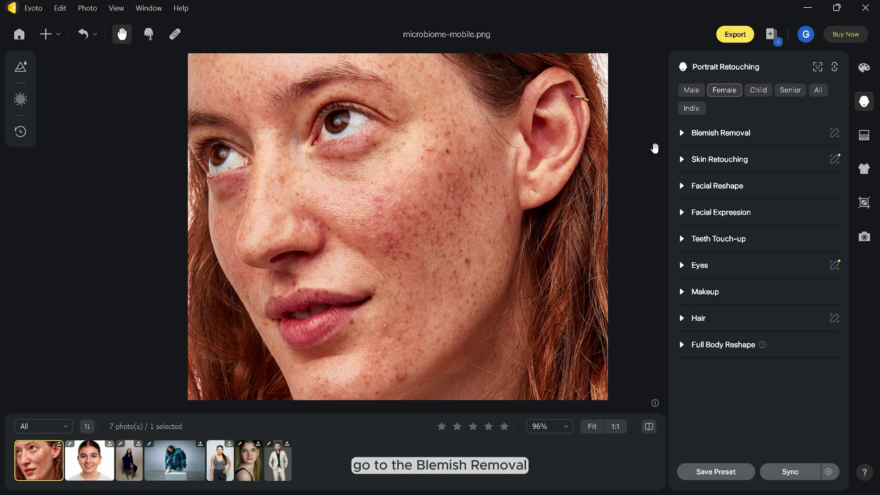
click(679, 136)
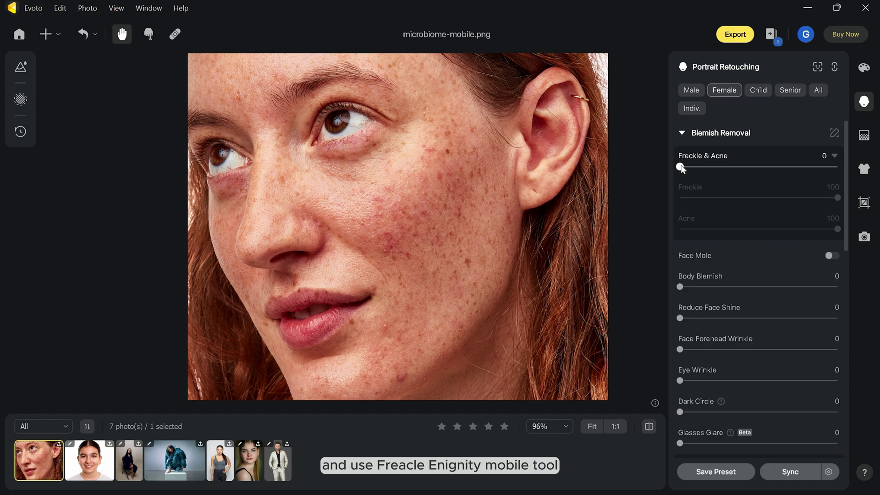
drag(681, 168, 848, 172)
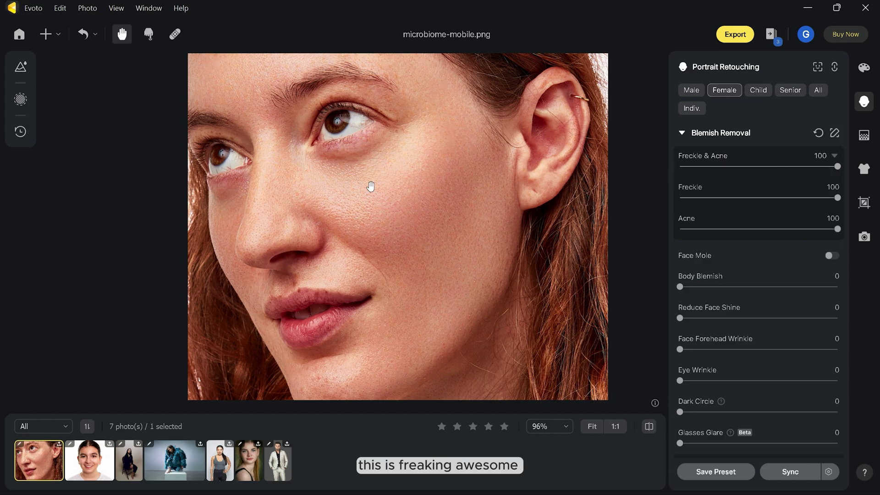
click(650, 427)
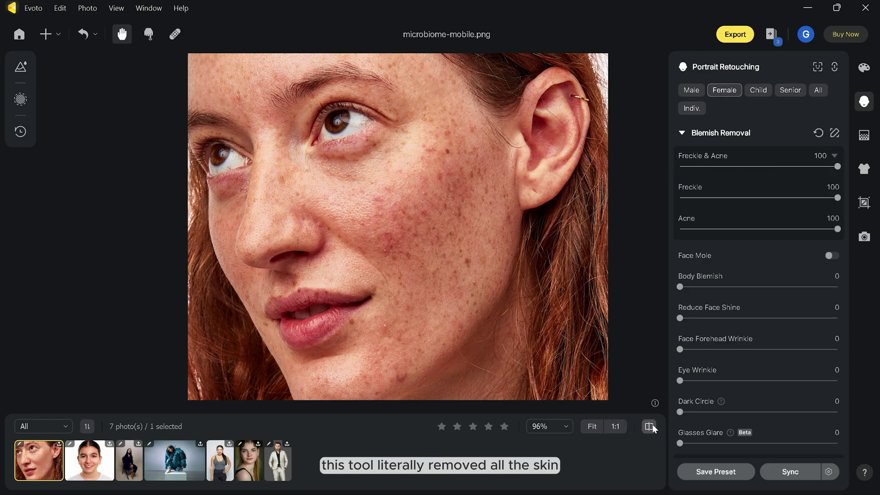
click(650, 428)
click(649, 426)
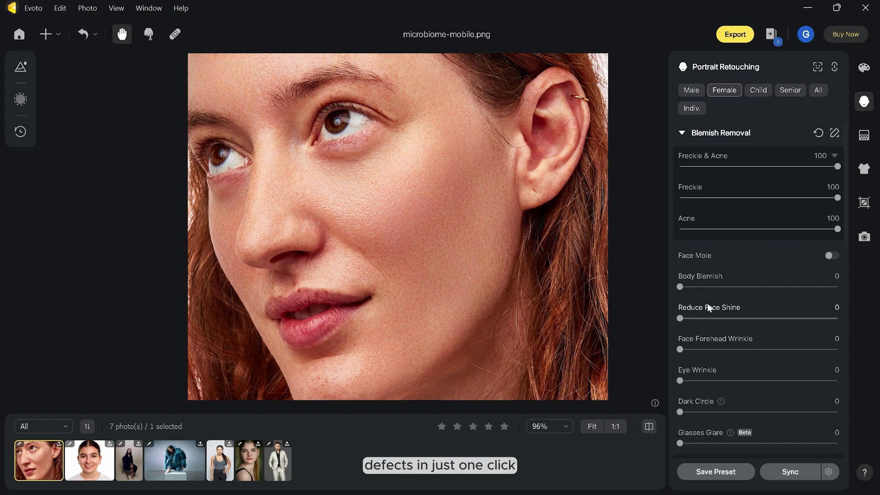
scroll(740, 254, down, 1)
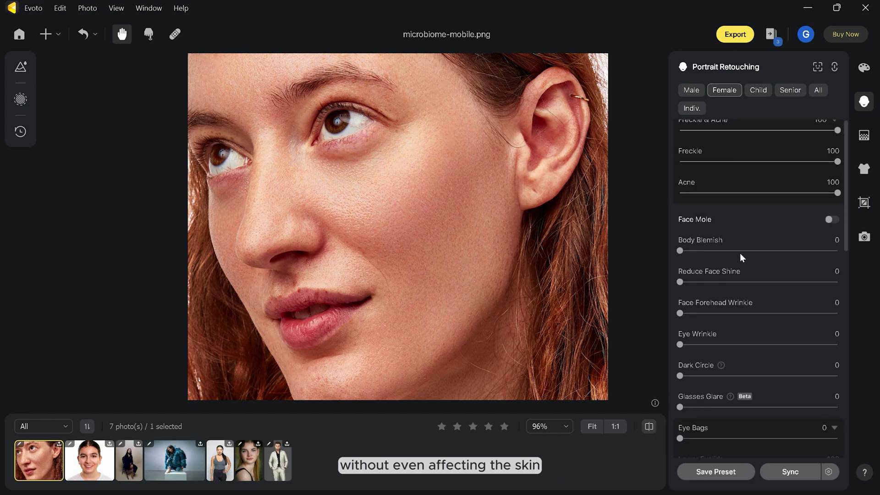
scroll(740, 254, down, 1)
scroll(740, 254, down, 1)
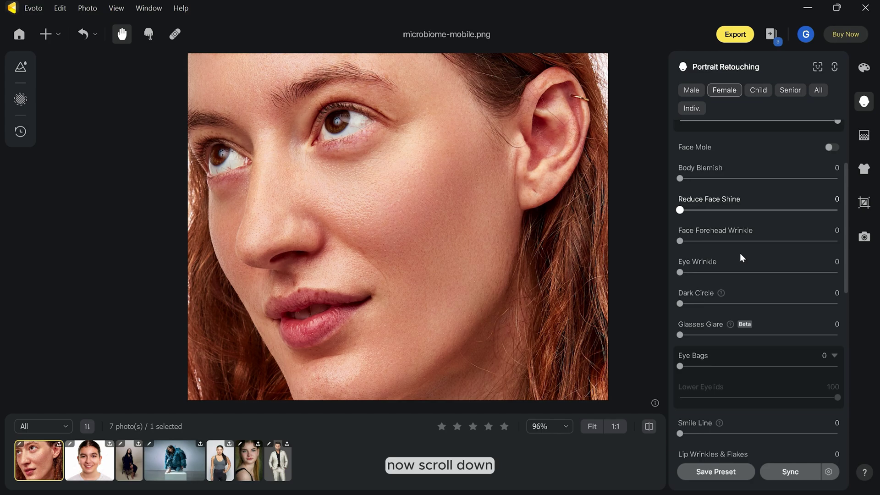
scroll(740, 253, down, 2)
scroll(738, 255, down, 2)
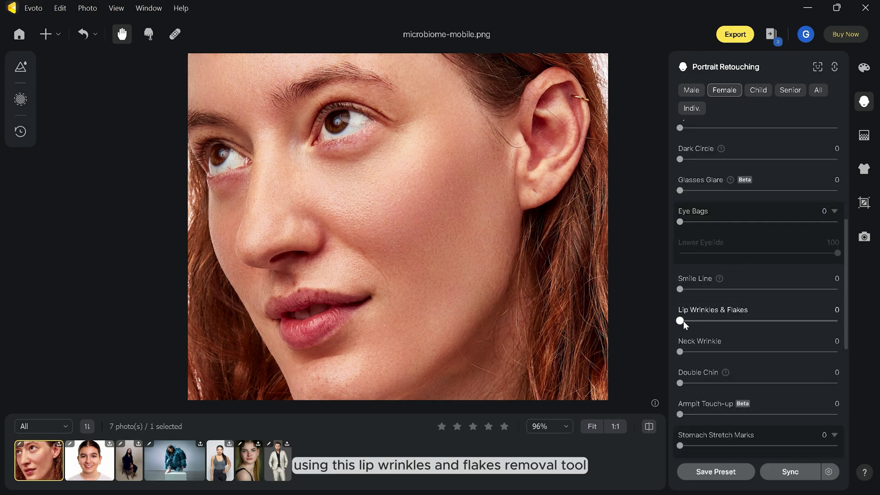
Smooth Lip Wrinkles & Flakes at 99 and compare with the original.
drag(682, 321, 783, 324)
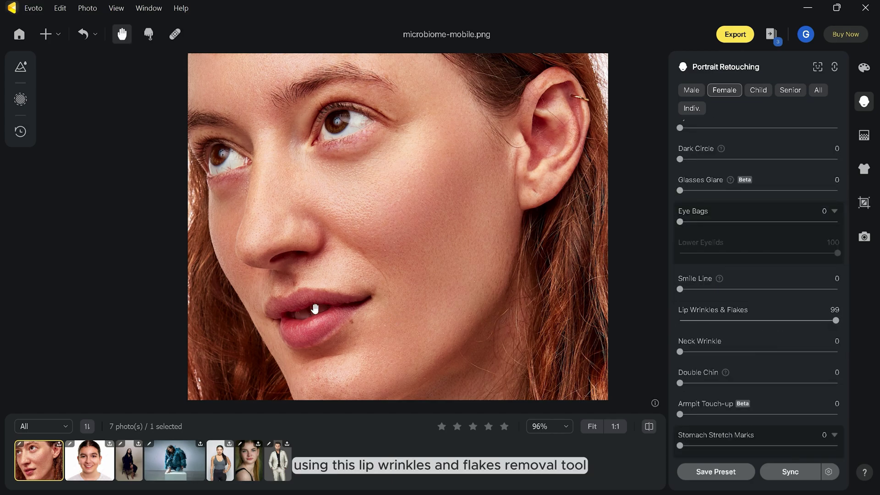
click(651, 427)
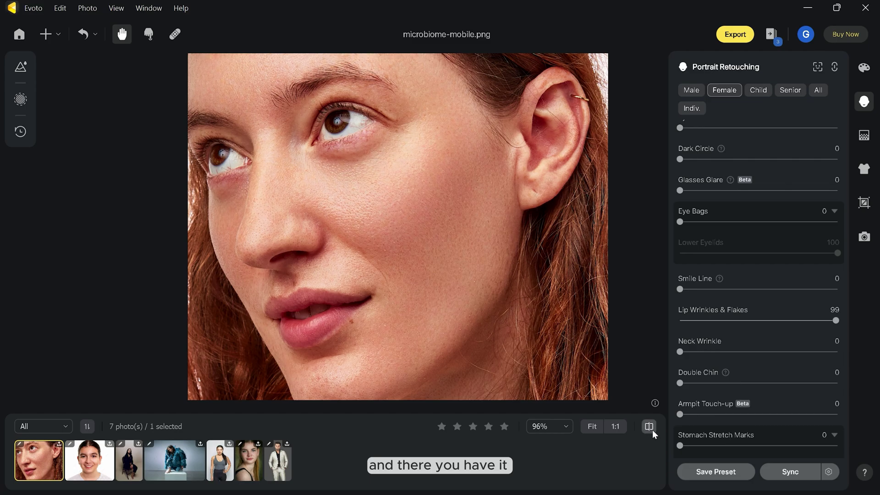
click(650, 427)
scroll(767, 286, up, 5)
scroll(767, 287, up, 4)
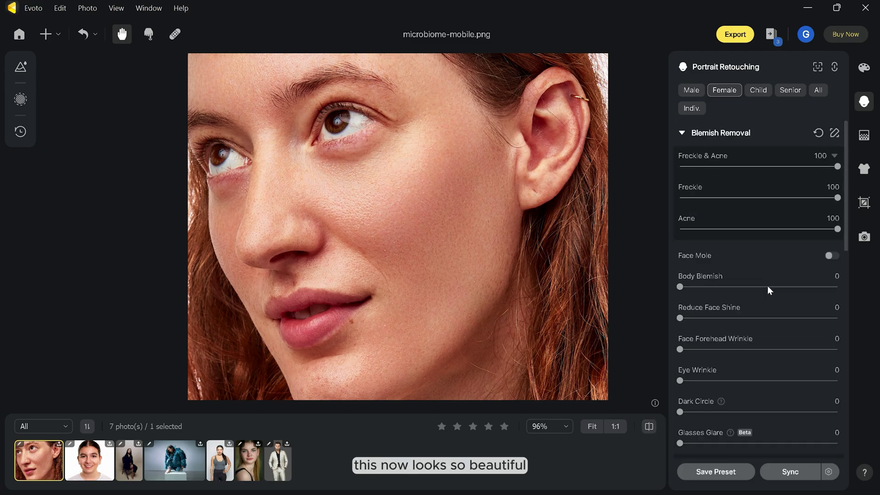
Set Dodge & Burn Sculpt to 95 and Even to 35 in Skin Retouching.
click(680, 134)
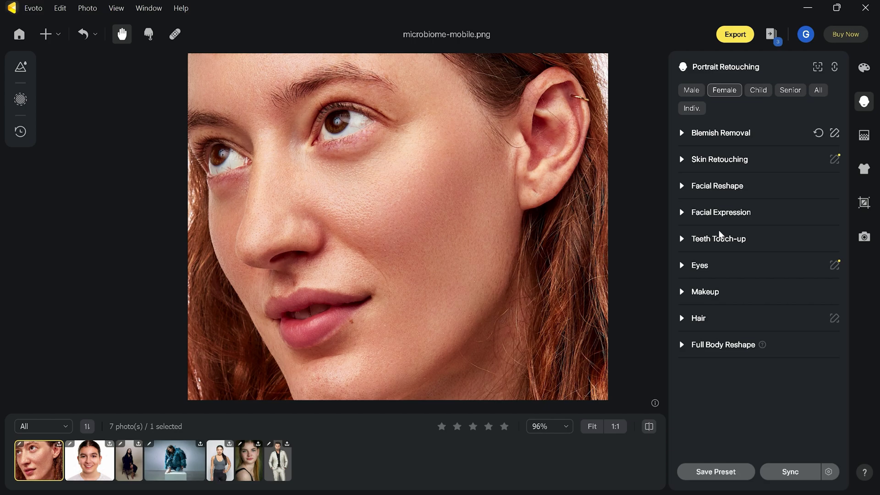
click(682, 160)
drag(680, 248, 830, 248)
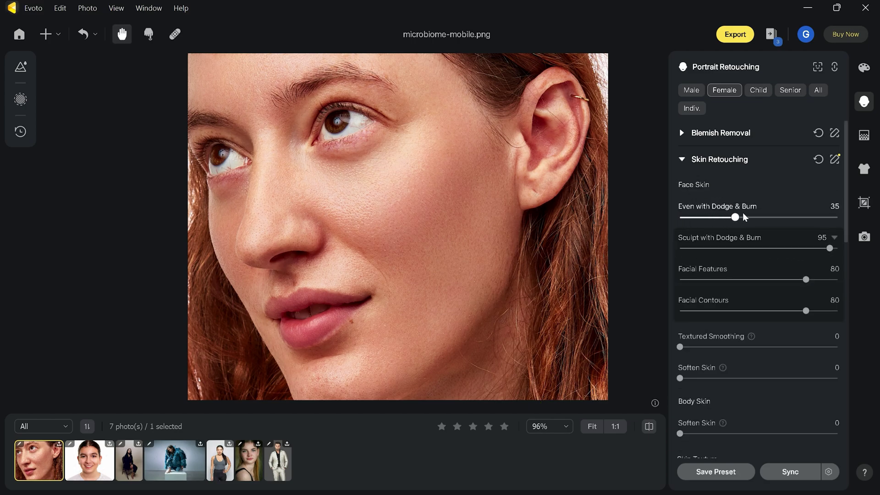
drag(745, 218, 756, 218)
click(684, 161)
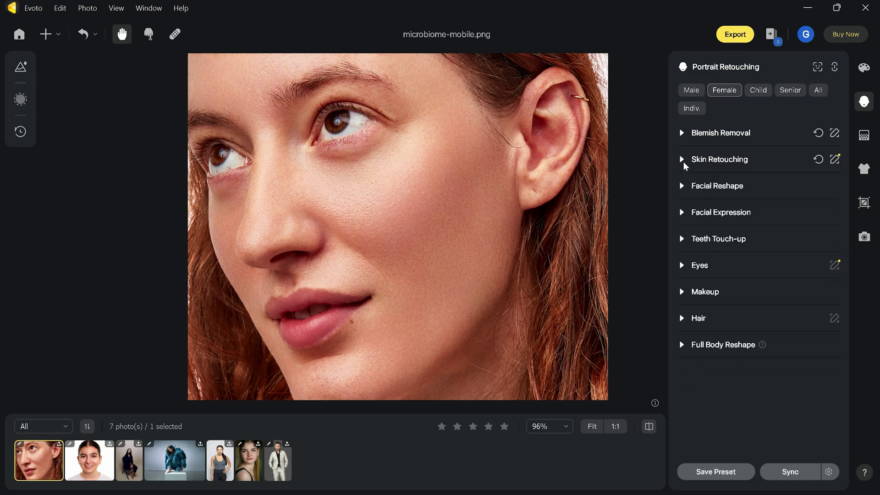
Set eye Brightness to 76 and Removing Red Veins to 100, comparing before and after.
click(684, 266)
scroll(704, 296, down, 2)
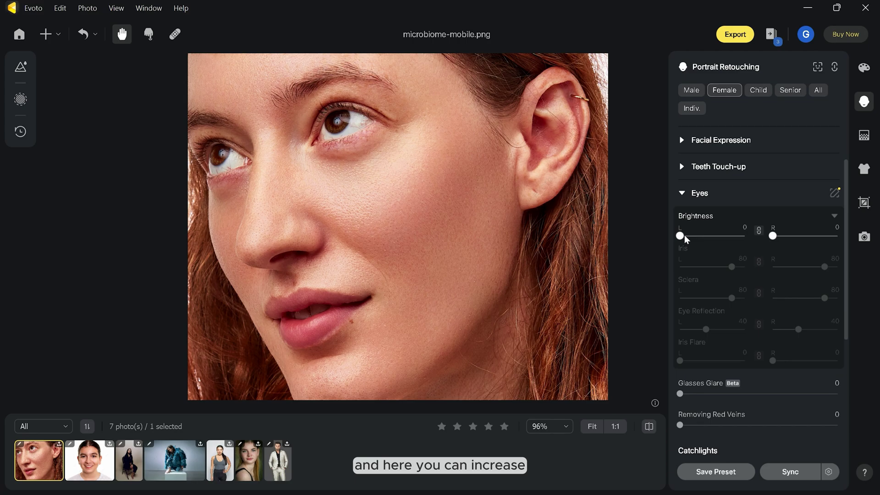
drag(680, 236, 725, 238)
scroll(731, 265, down, 1)
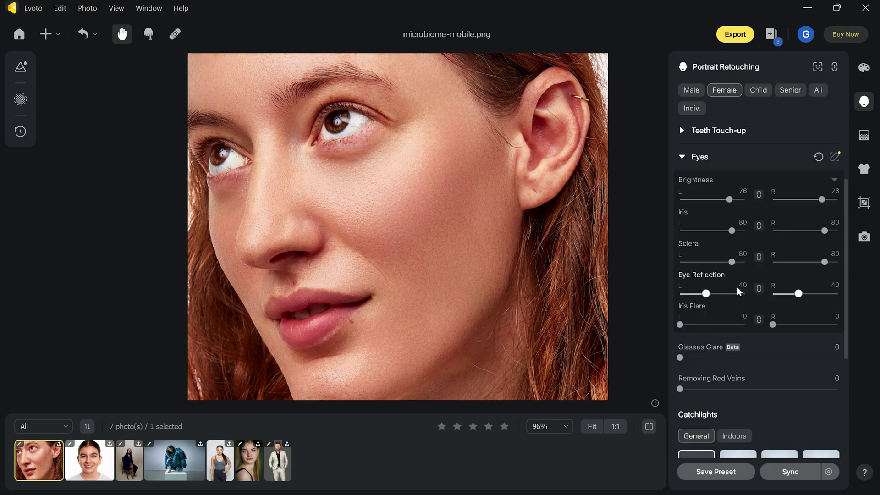
scroll(737, 286, down, 1)
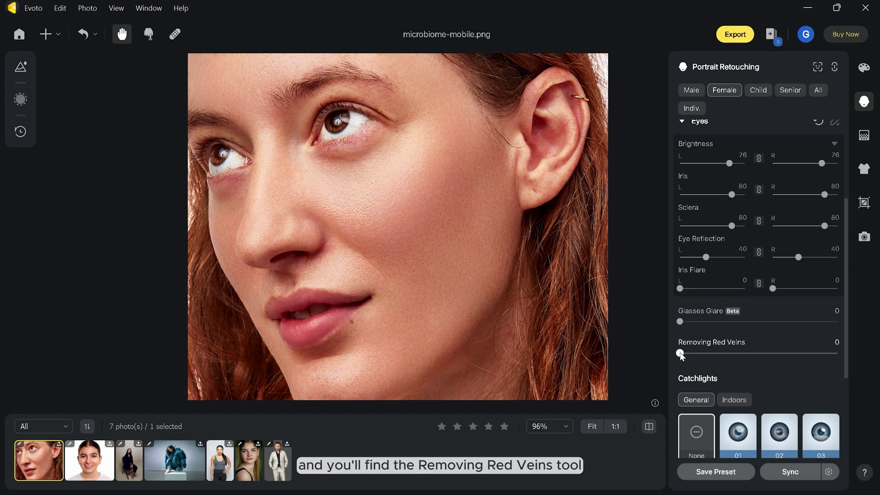
drag(818, 355, 841, 354)
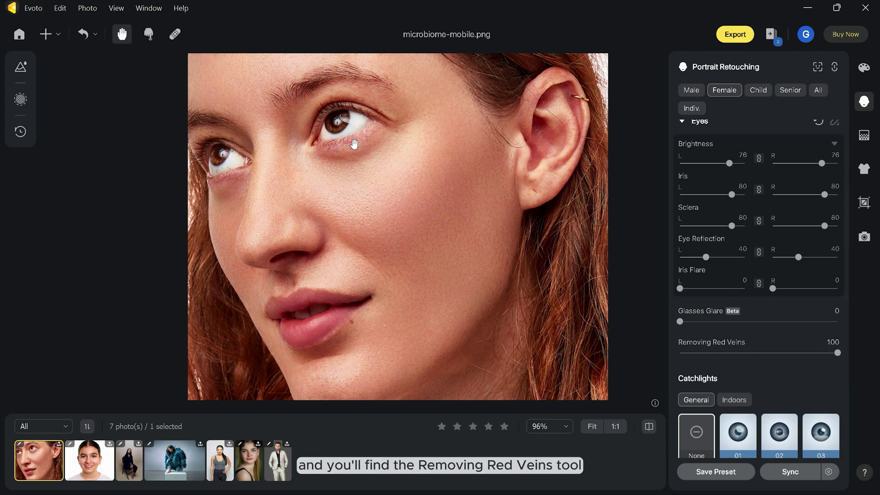
scroll(313, 112, up, 2)
click(648, 427)
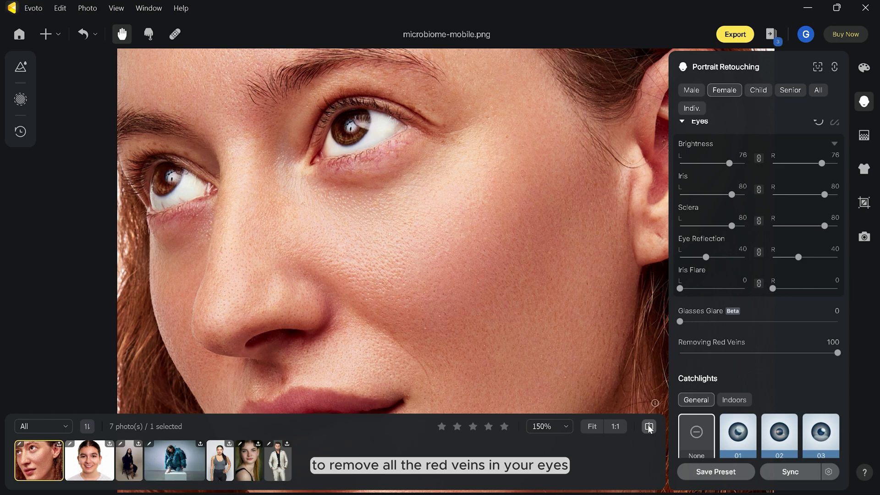
click(649, 428)
scroll(406, 197, down, 3)
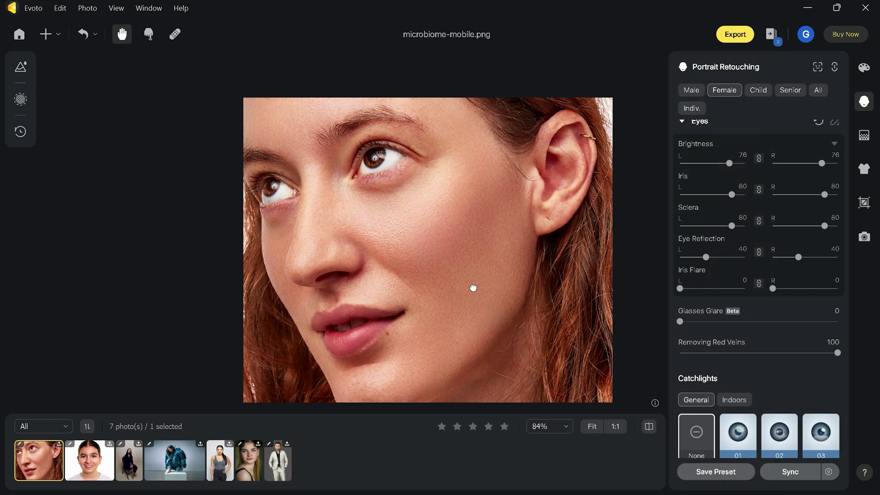
click(650, 426)
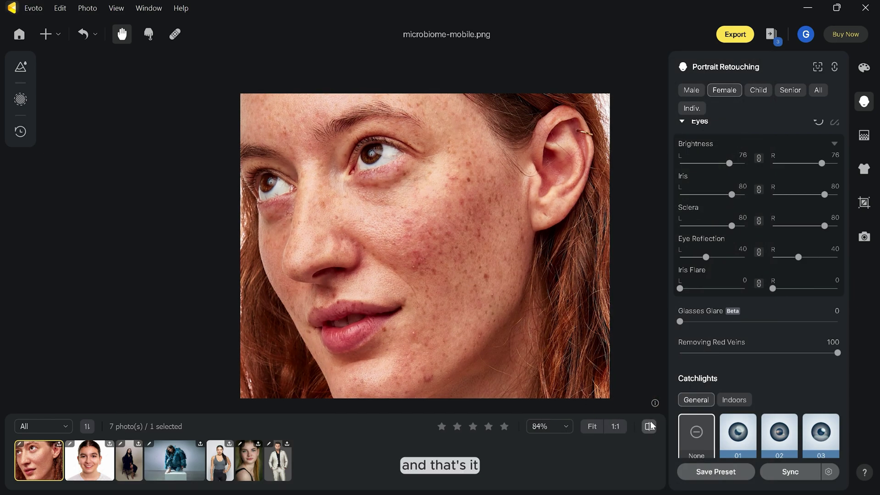
click(650, 426)
click(650, 426)
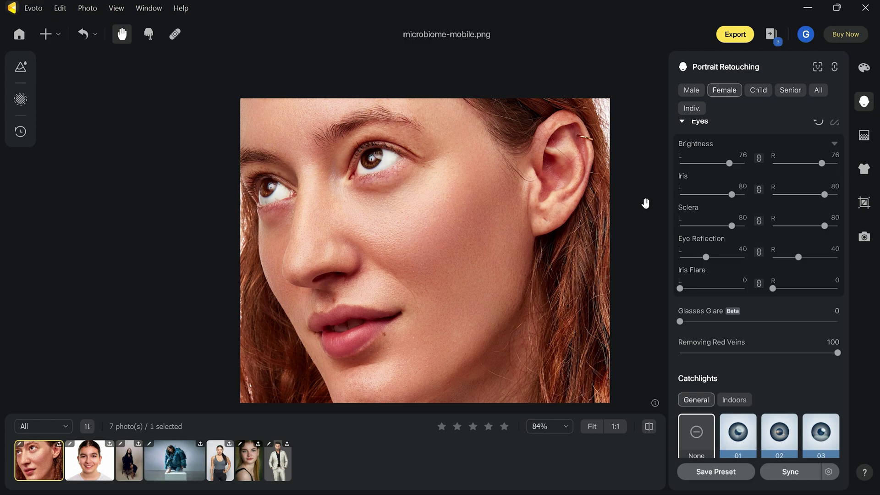
click(683, 123)
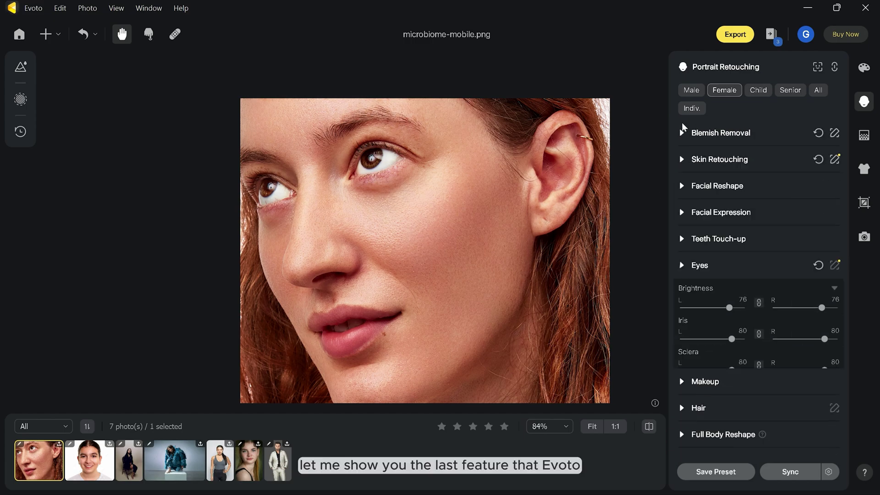
Open the xu-duo photo and set Full Body Reshape AI Reshape to -92.
click(221, 459)
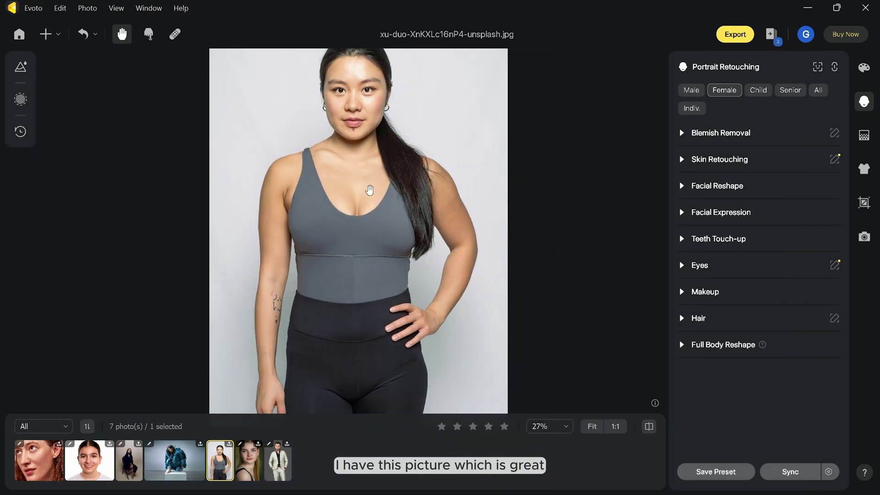
drag(369, 191, 393, 193)
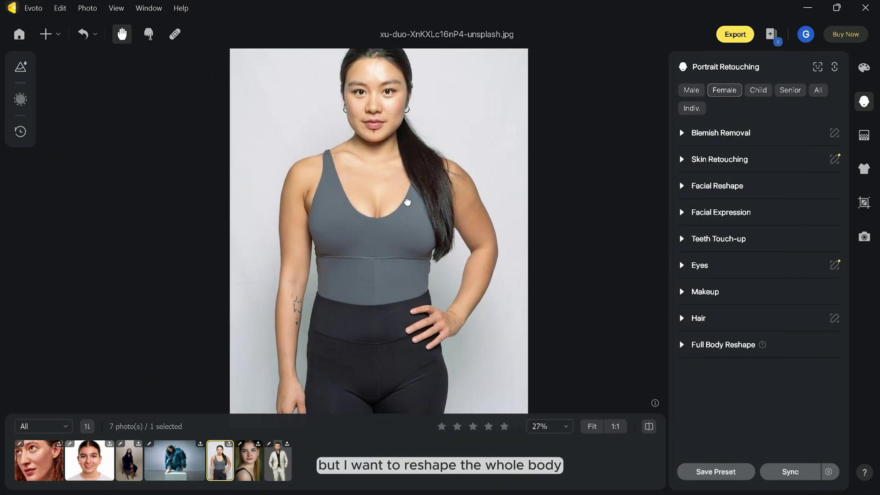
click(680, 345)
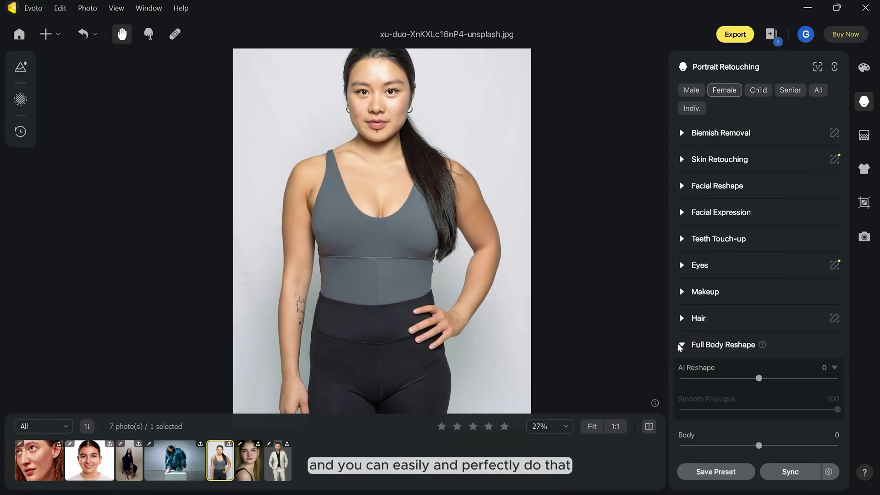
scroll(760, 380, down, 1)
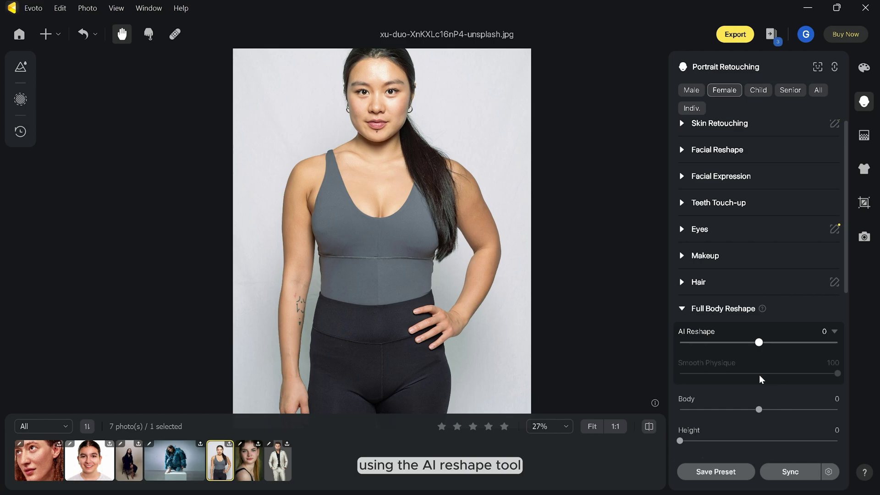
drag(759, 343, 682, 343)
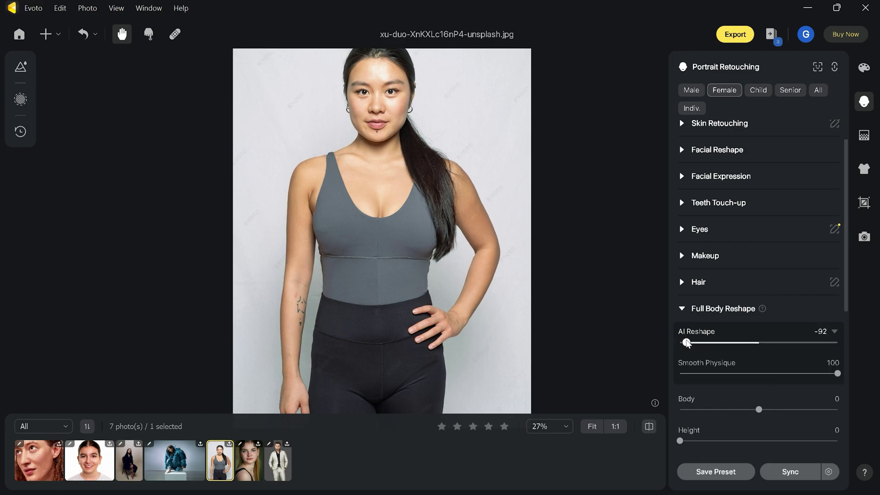
mouse_move(838, 374)
mouse_down()
mouse_move(679, 373)
mouse_move(792, 387)
mouse_move(839, 375)
mouse_up()
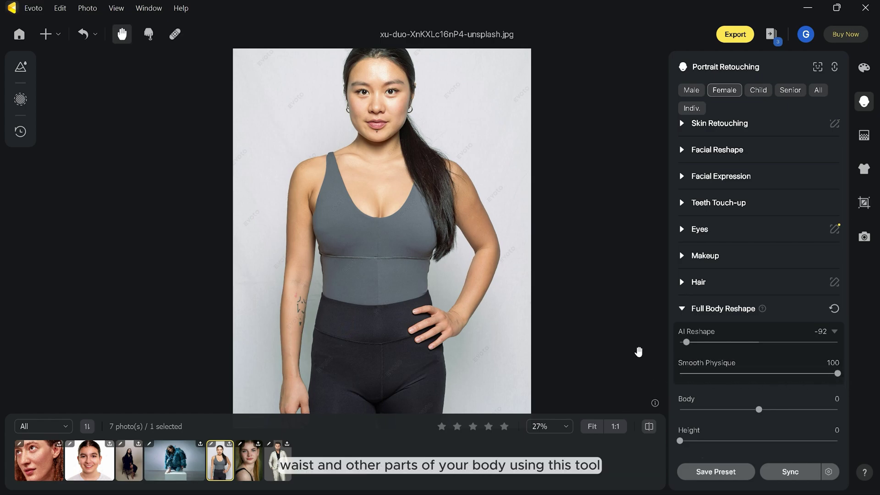
scroll(791, 374, down, 1)
mouse_move(759, 373)
mouse_down()
mouse_move(727, 374)
mouse_move(738, 373)
mouse_move(726, 416)
mouse_move(737, 417)
mouse_move(706, 415)
mouse_up()
scroll(738, 374, down, 1)
scroll(745, 392, down, 2)
scroll(757, 417, down, 1)
scroll(738, 417, down, 1)
scroll(713, 413, down, 2)
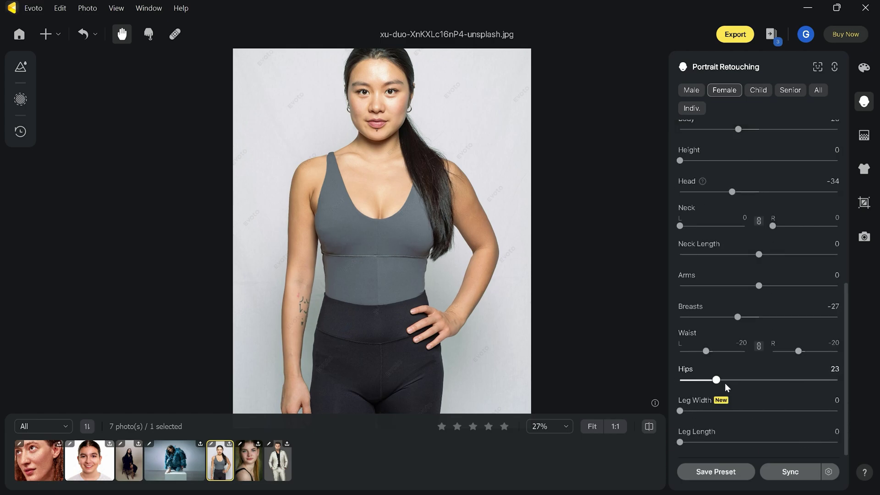
Set Hips to 13, compare with the original, and extend the thumbnail selection.
drag(725, 382, 713, 386)
scroll(711, 388, up, 1)
click(648, 428)
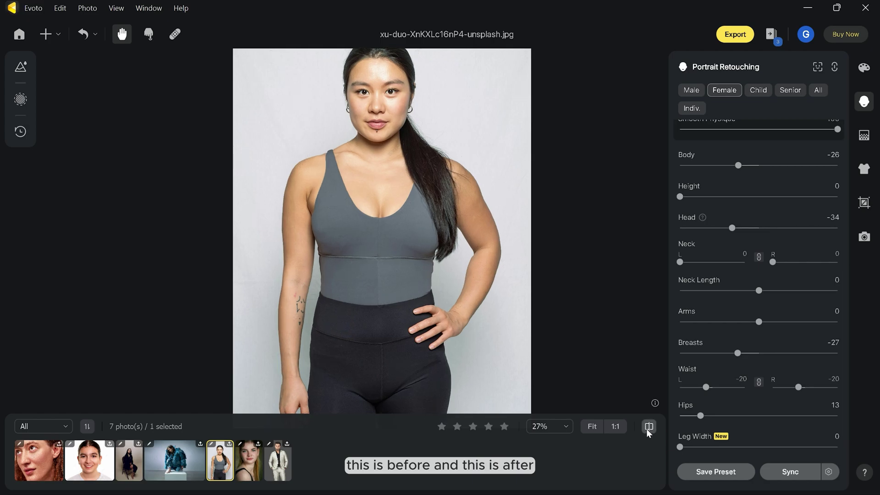
click(647, 432)
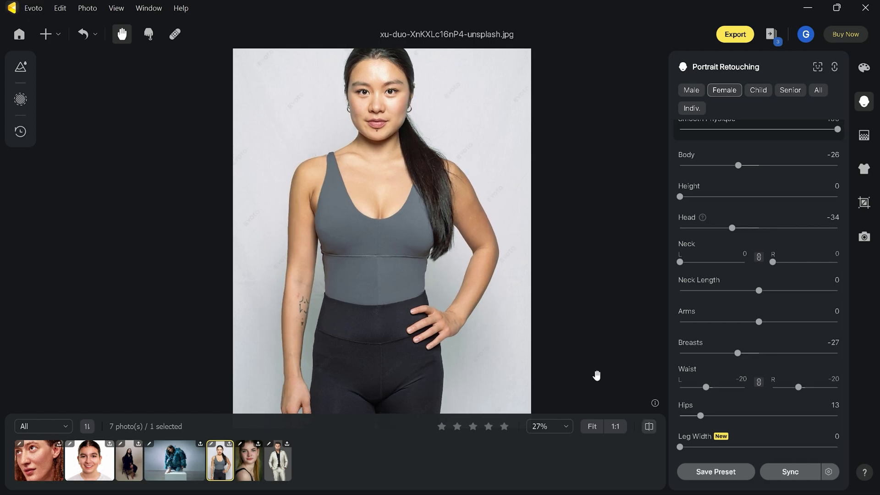
drag(410, 186, 416, 195)
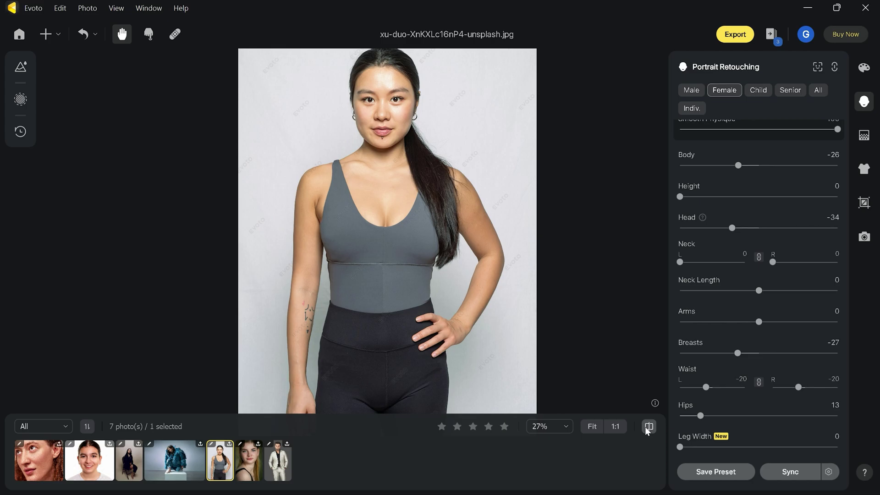
click(175, 461)
Export all seven photos as JPG at 100% quality to the existing Path folder.
click(278, 460)
shift+click(29, 459)
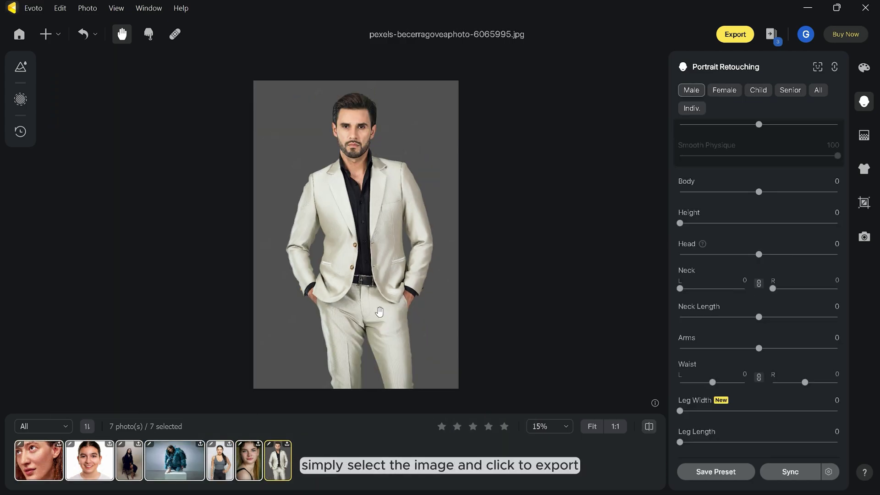
click(735, 34)
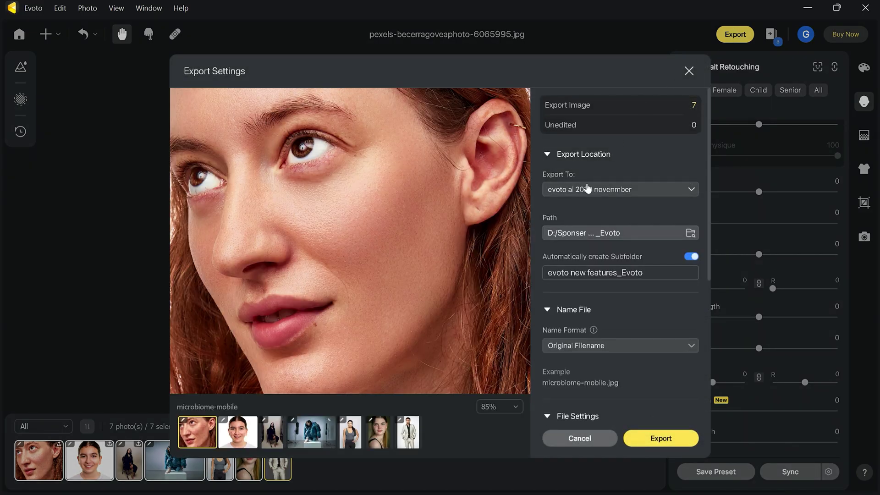
click(585, 236)
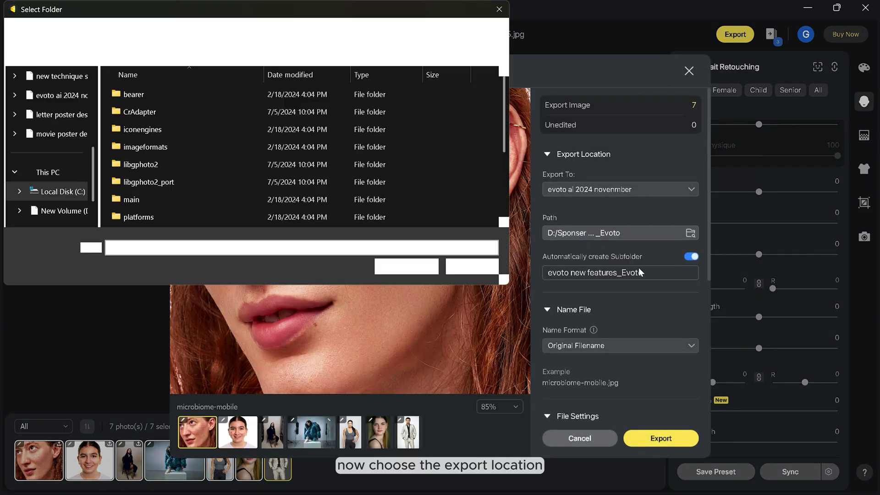
click(460, 266)
scroll(655, 282, down, 3)
scroll(619, 282, down, 1)
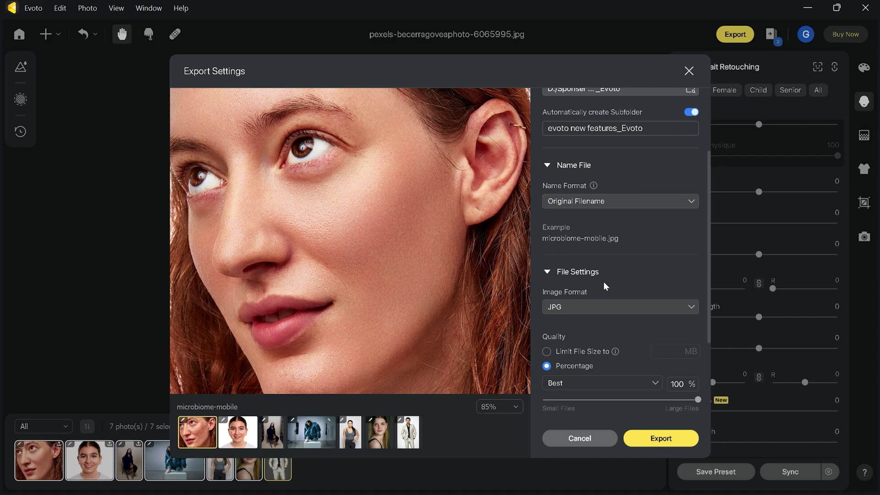
click(600, 312)
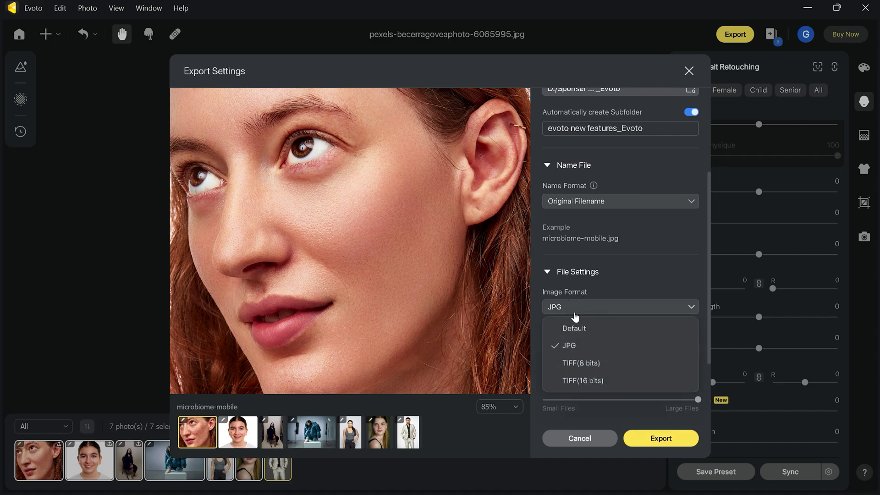
click(600, 313)
scroll(584, 322, down, 2)
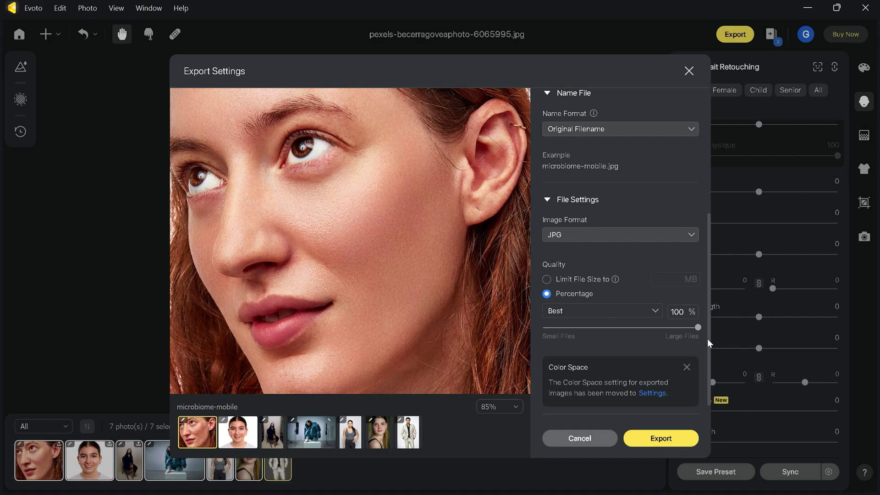
scroll(681, 328, up, 6)
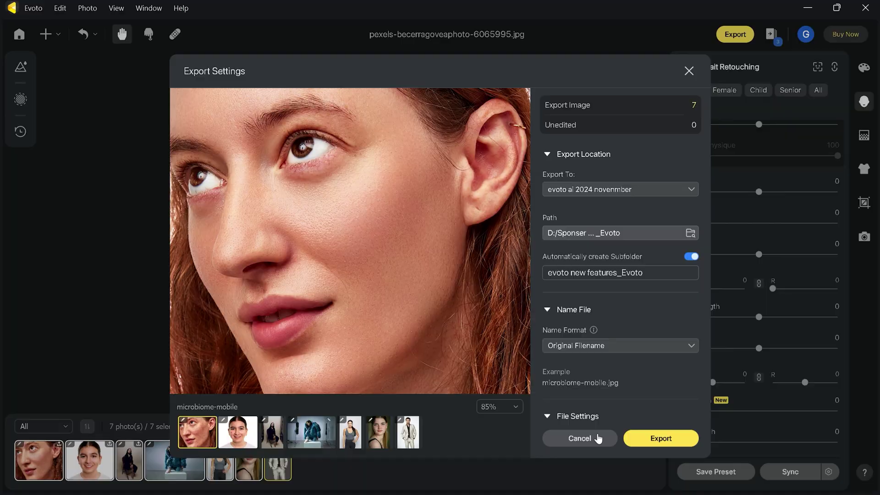
scroll(701, 175, down, 4)
scroll(702, 176, down, 3)
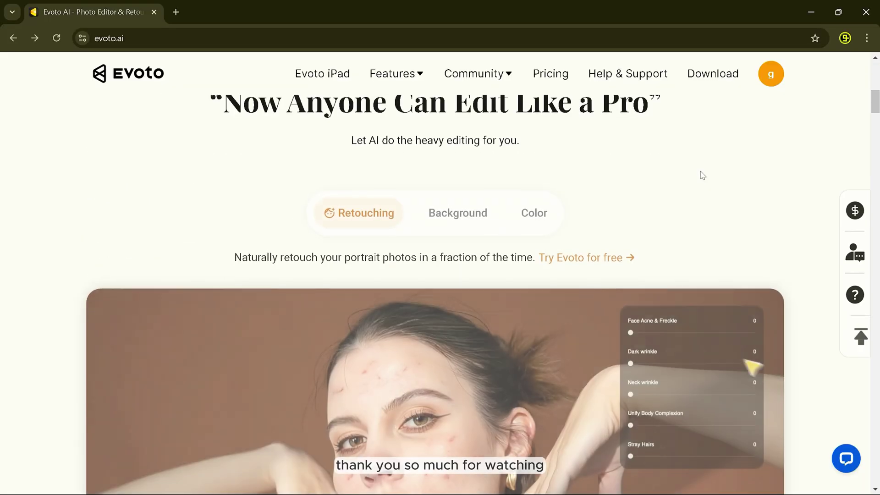
scroll(701, 176, down, 2)
scroll(702, 175, down, 1)
scroll(701, 175, down, 3)
scroll(701, 176, down, 3)
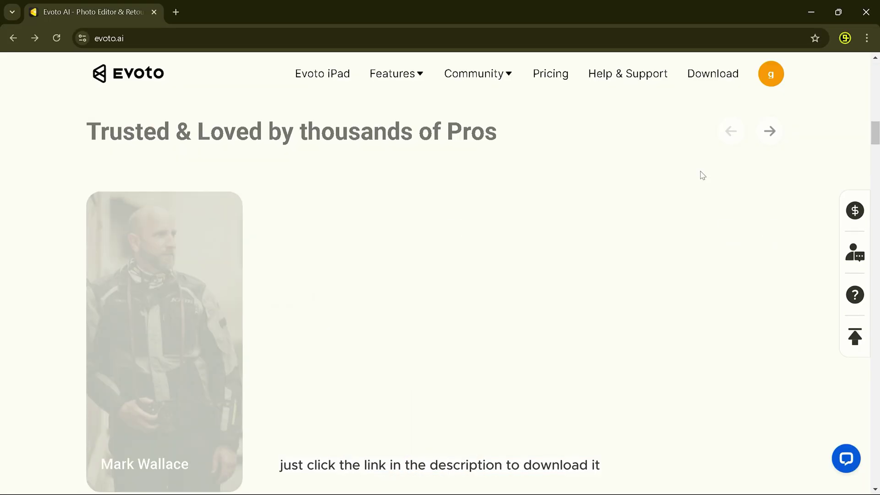
scroll(702, 175, down, 2)
scroll(701, 175, down, 2)
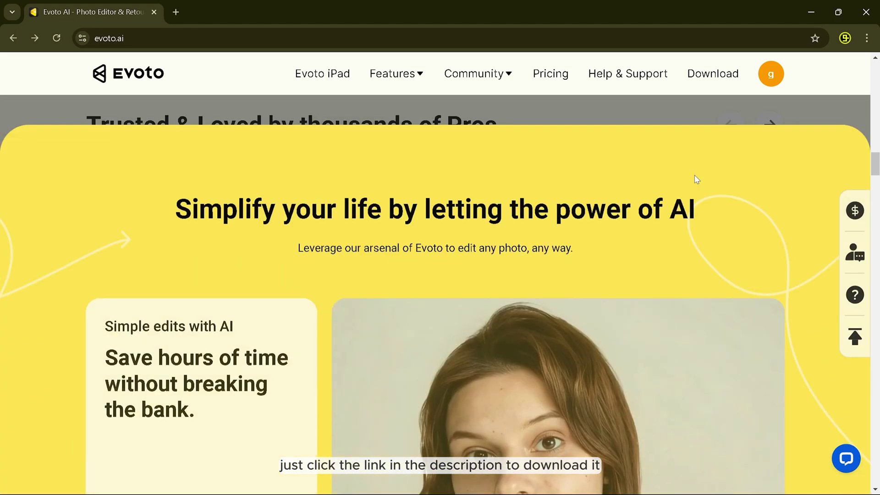
scroll(698, 177, down, 2)
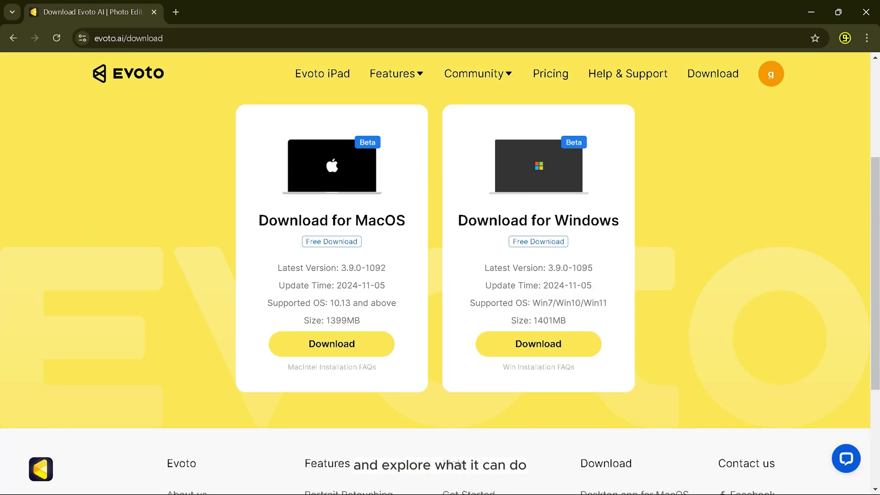